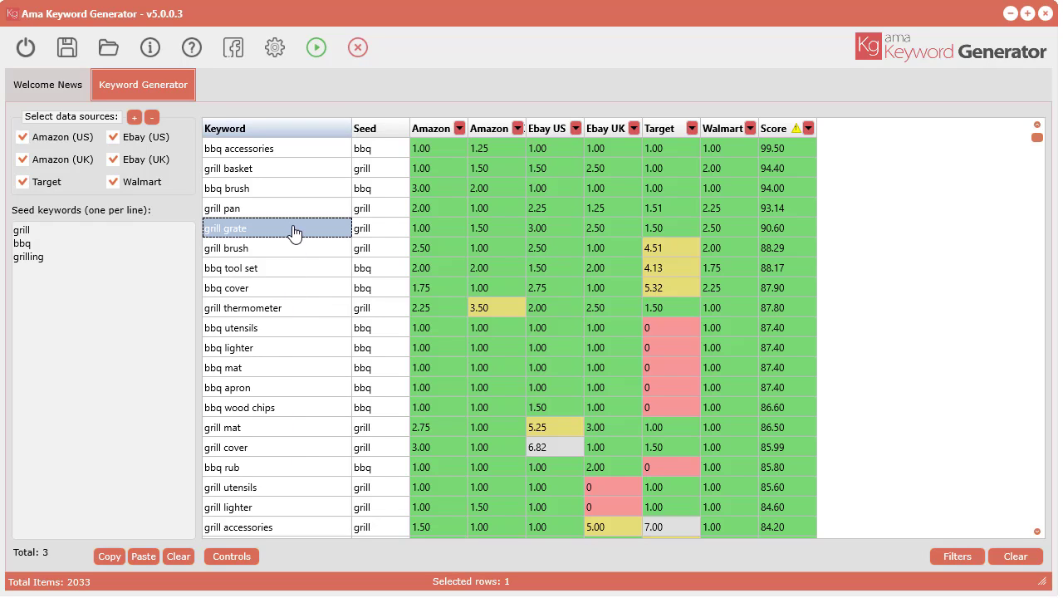
# Look up the grill grate keyword with Ama Keyword Generator's Google keyword tool.
pyautogui.rightClick(293, 227)
pyautogui.moveTo(366, 277)
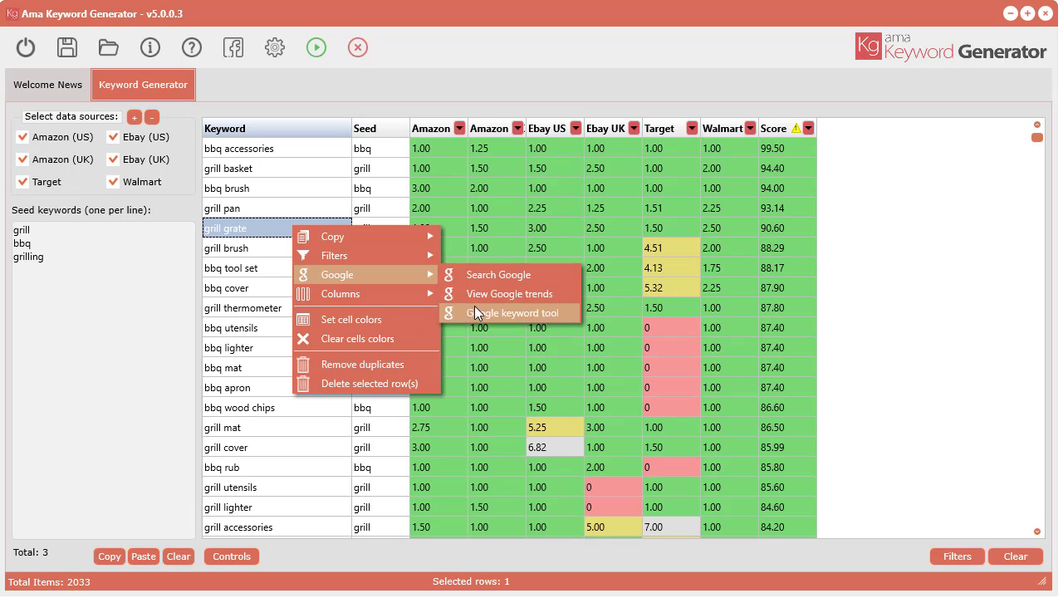
pyautogui.click(511, 316)
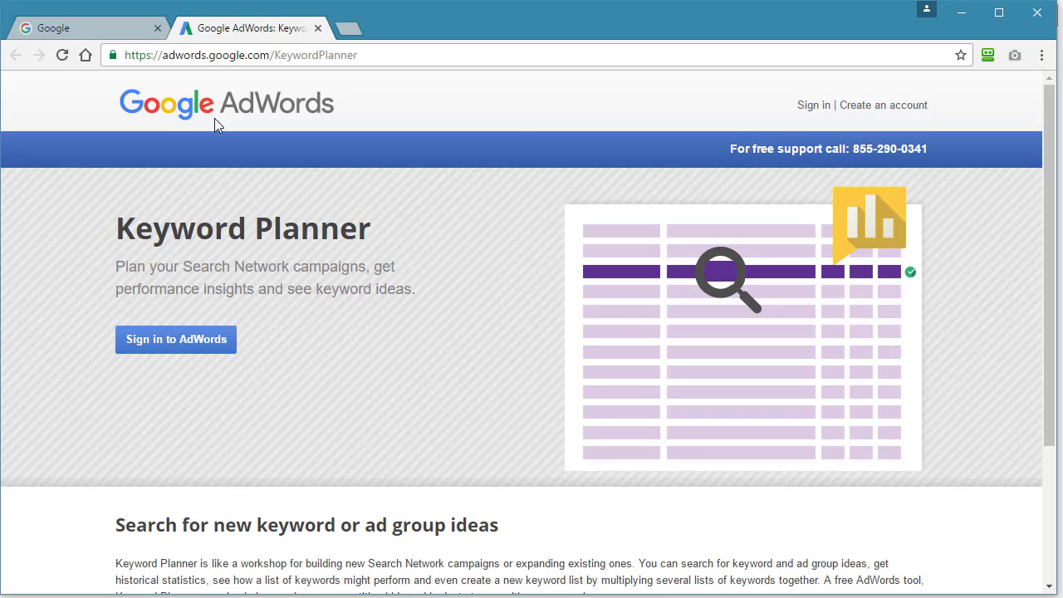
pyautogui.click(108, 24)
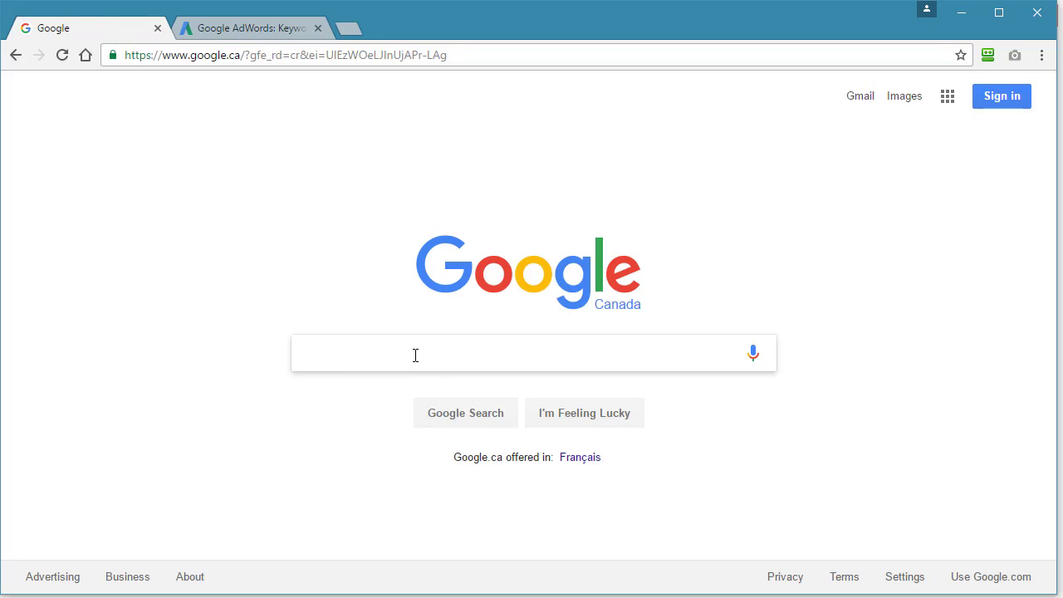
# Search Google for 'google keyword planner' and open the AdWords Keyword Planner result.
pyautogui.write('google k')
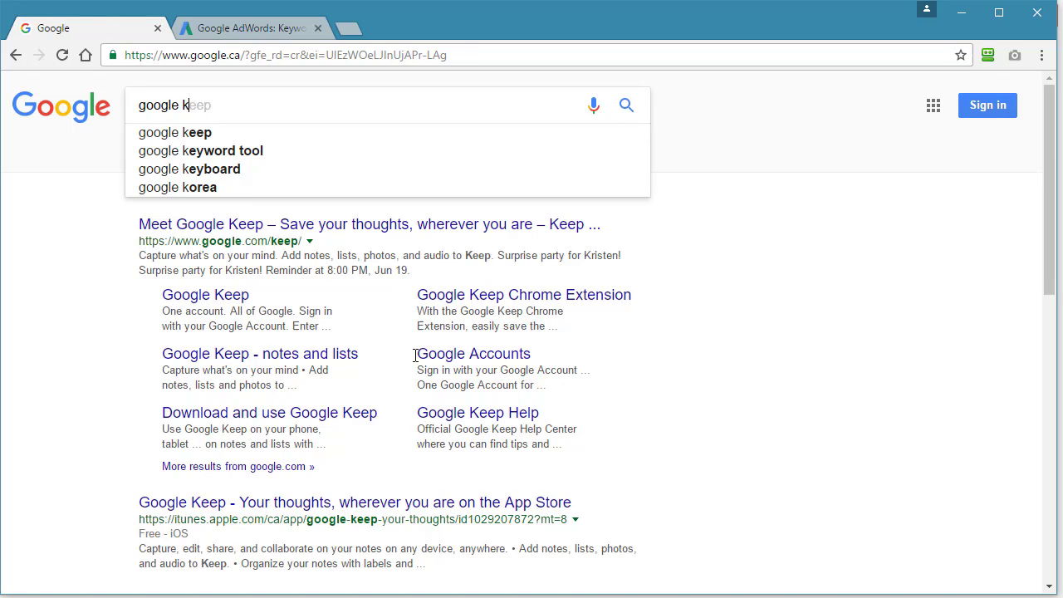
pyautogui.write('eywo')
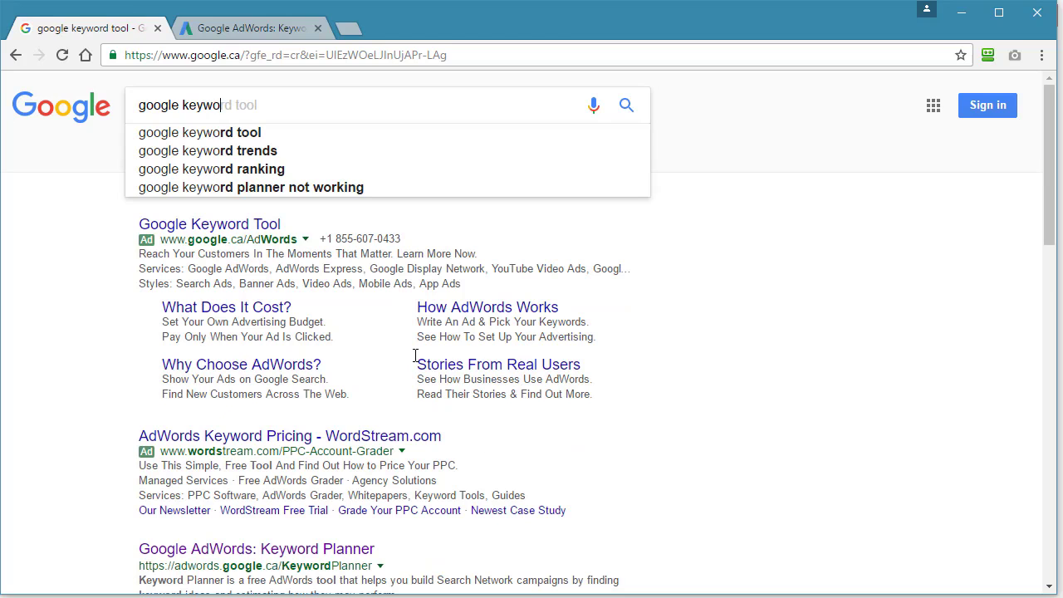
pyautogui.write('rd planner')
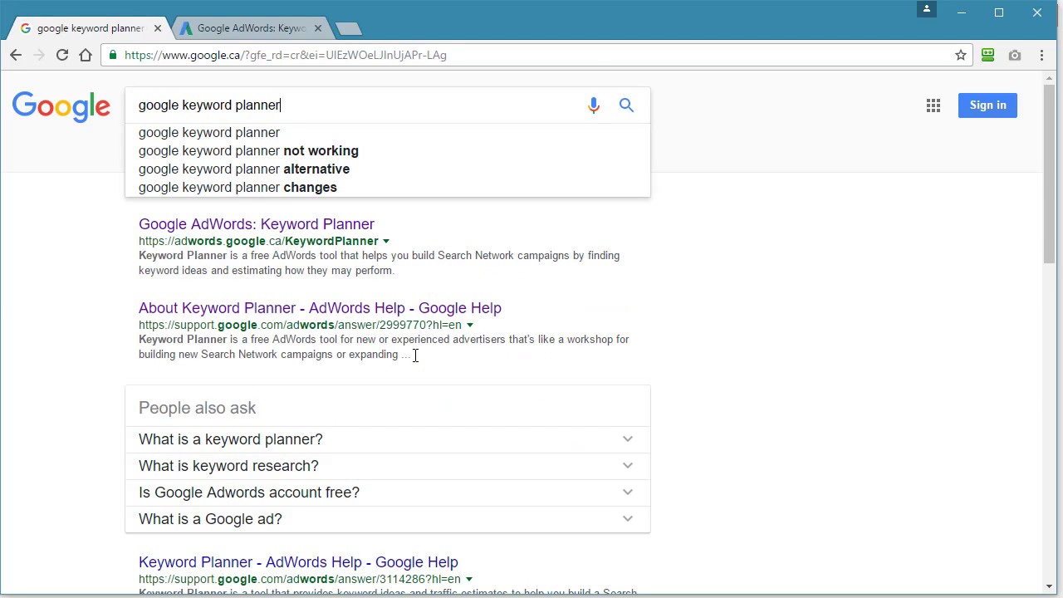
pyautogui.press('Return')
pyautogui.scroll(-2, 410, 356)
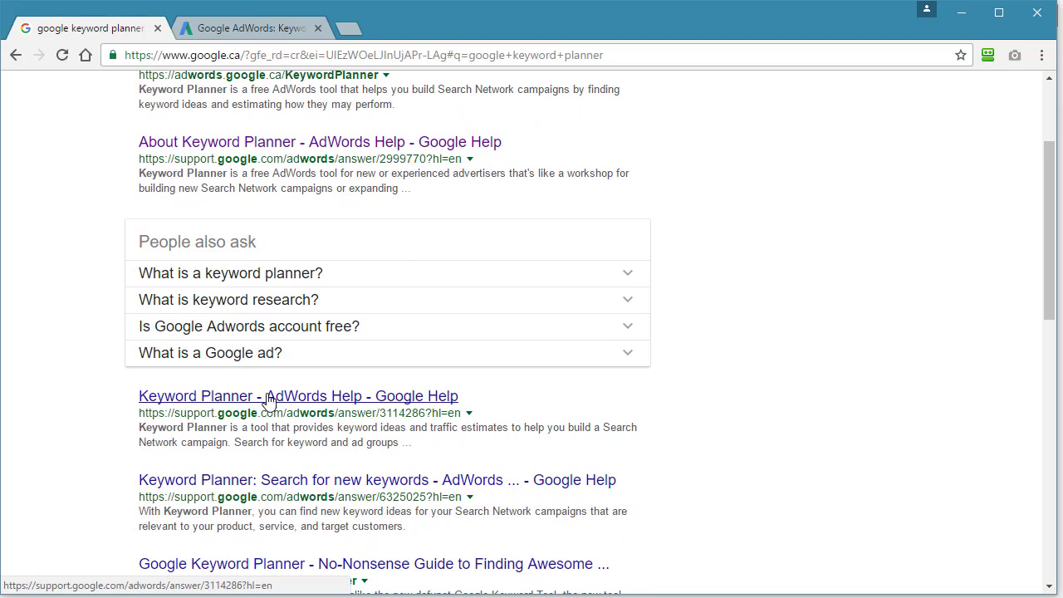
pyautogui.scroll(2, 260, 402)
pyautogui.click(254, 226)
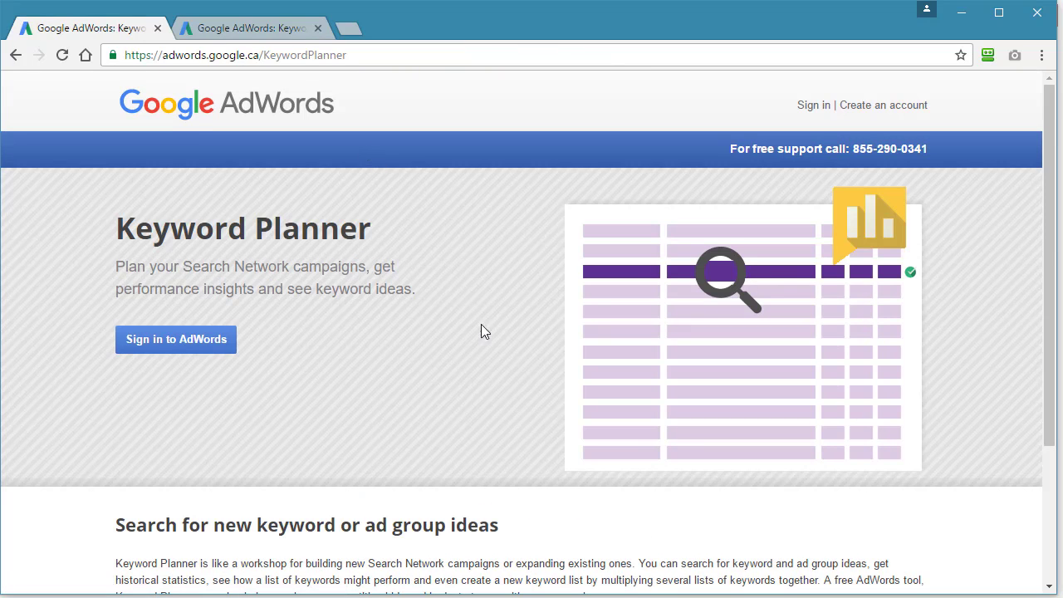
# Sign in to the Google AdWords account to reach the Keyword Planner start page.
pyautogui.click(807, 107)
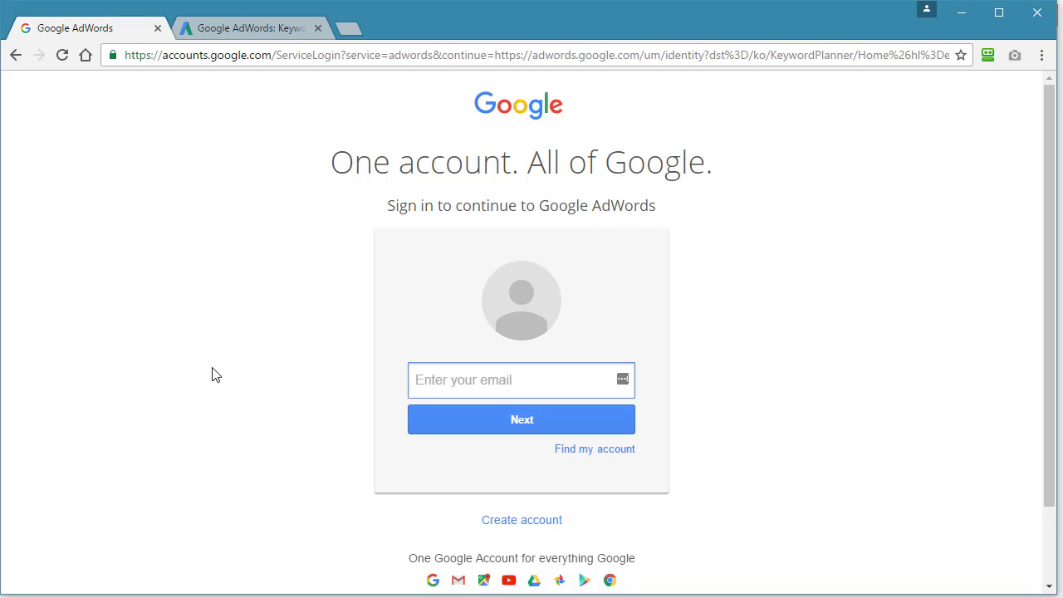
pyautogui.scroll(-1, 211, 374)
pyautogui.scroll(1, 212, 374)
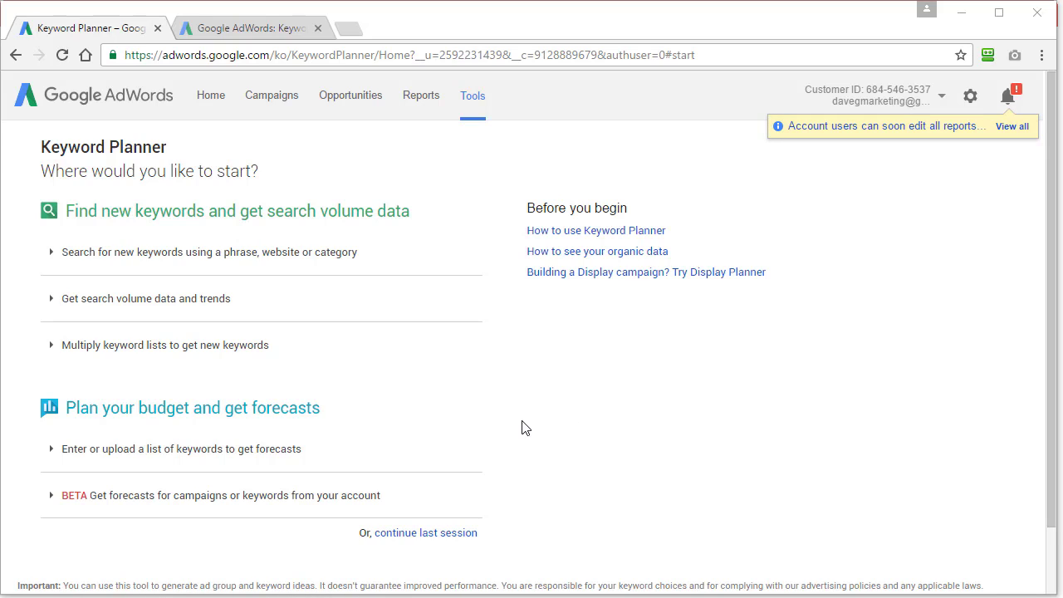
# Expand 'Get search volume data and trends' and edit its United Kingdom and United States location targeting.
pyautogui.click(148, 301)
pyautogui.scroll(-1, 627, 359)
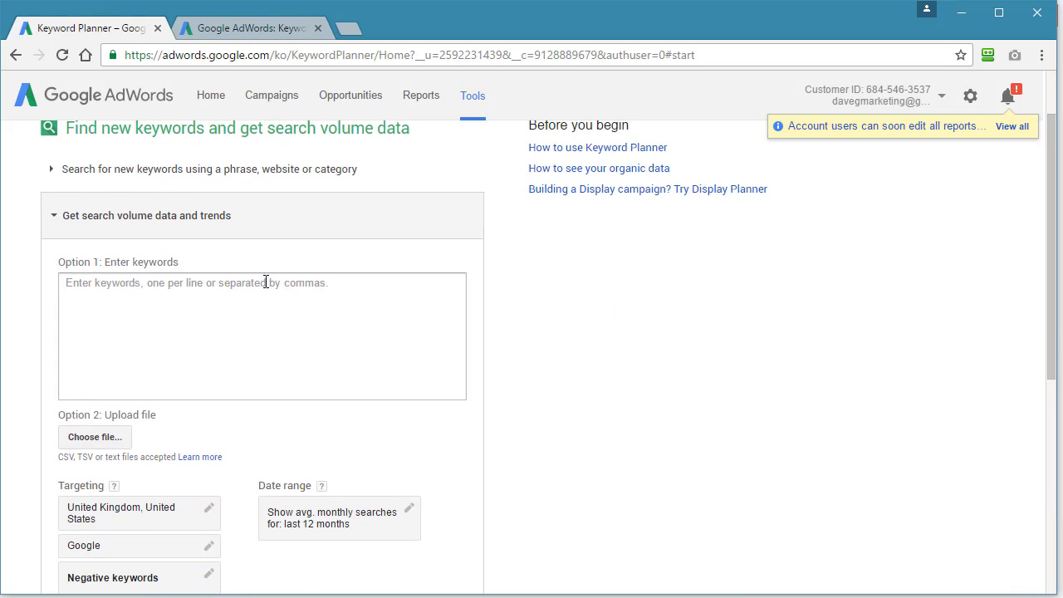
pyautogui.scroll(-1, 281, 316)
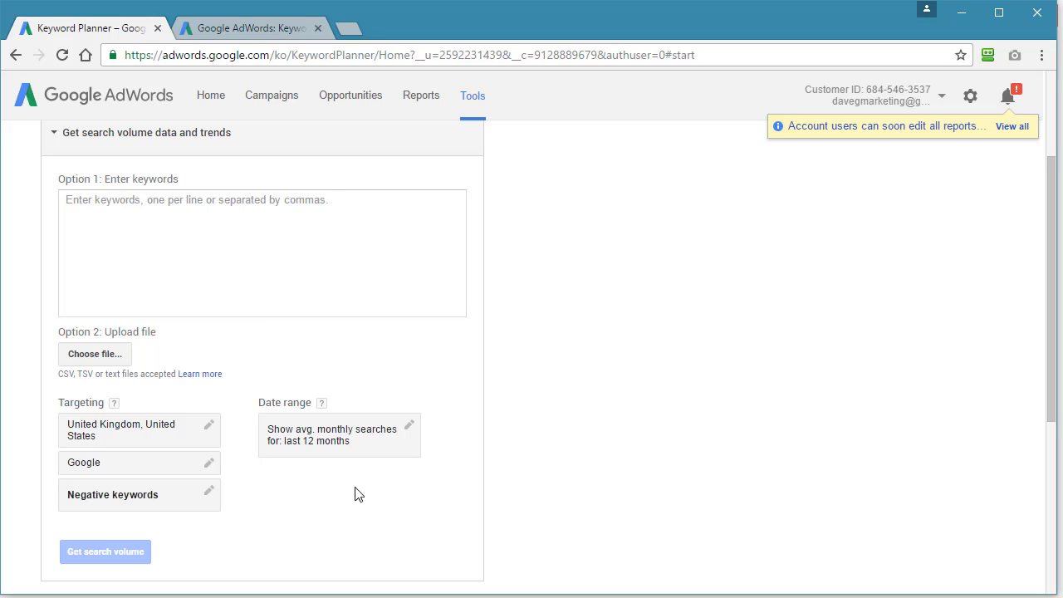
pyautogui.click(165, 432)
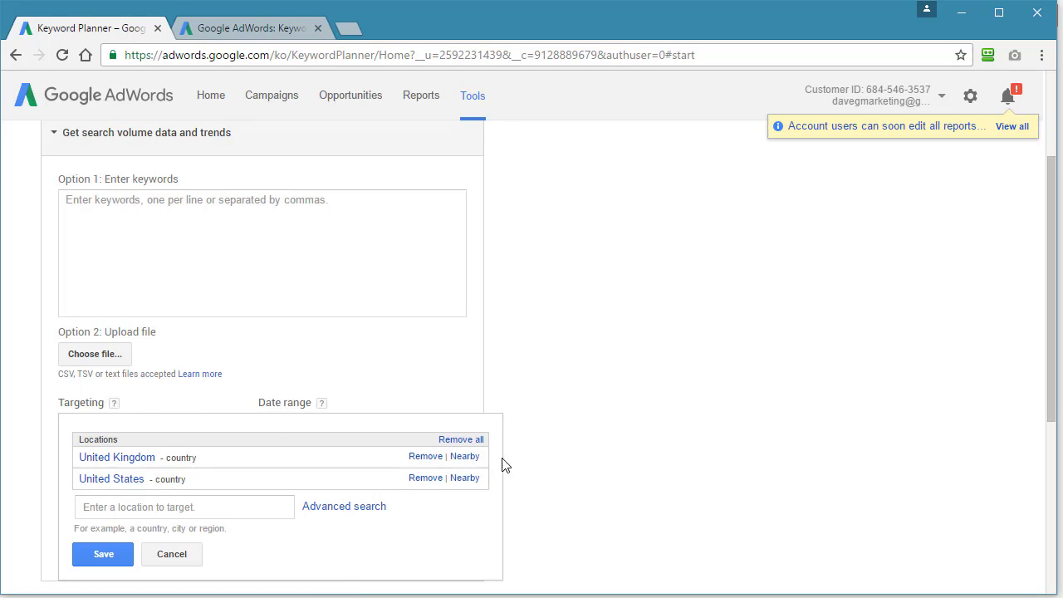
# Keep targeting at United Kingdom and United States, network Google, date range last 12 months.
pyautogui.click(106, 553)
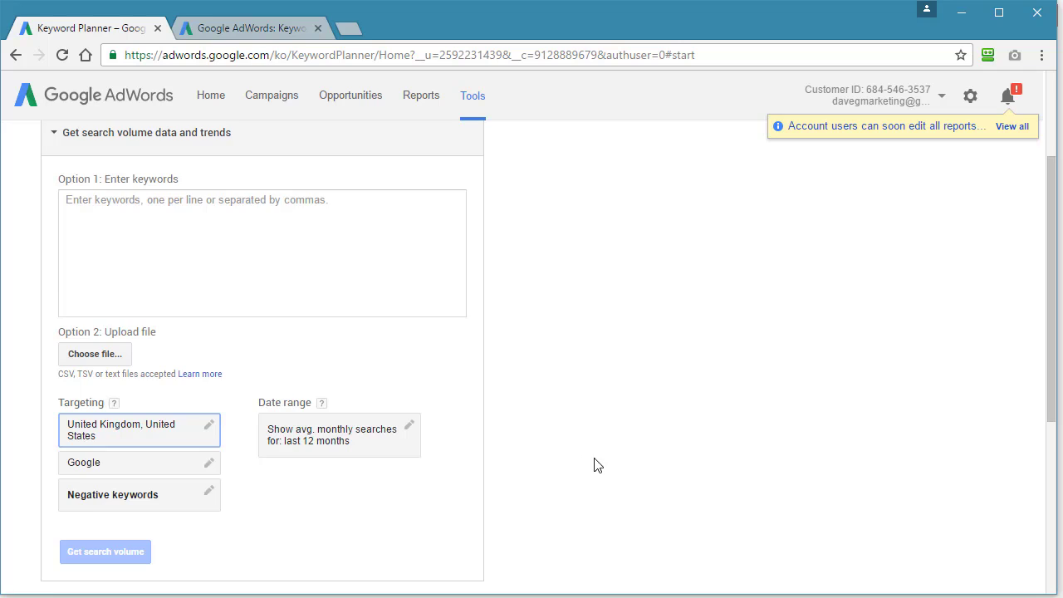
pyautogui.scroll(-1, 592, 463)
pyautogui.click(164, 392)
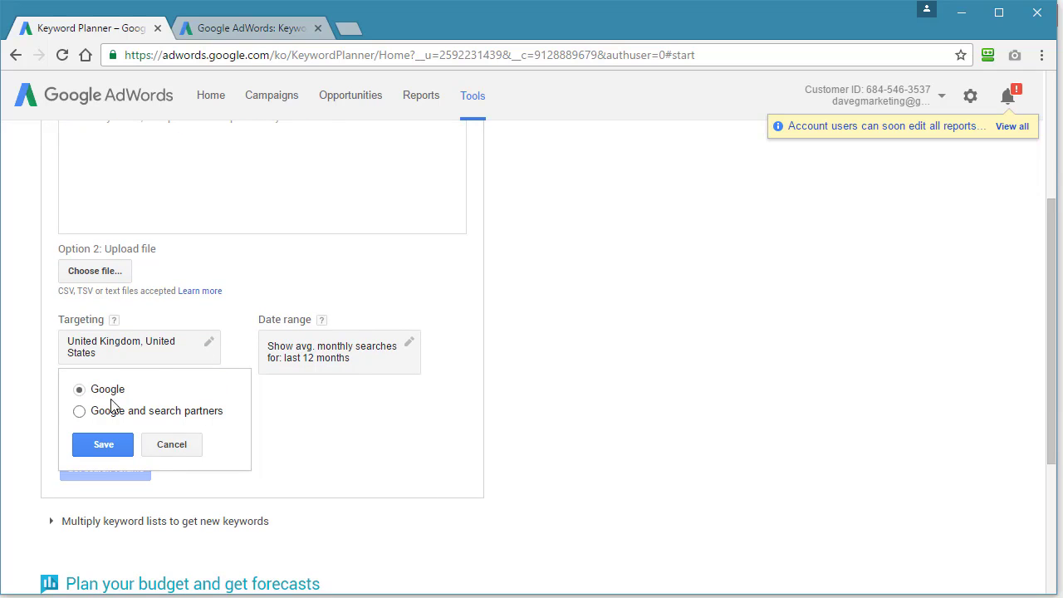
pyautogui.click(346, 451)
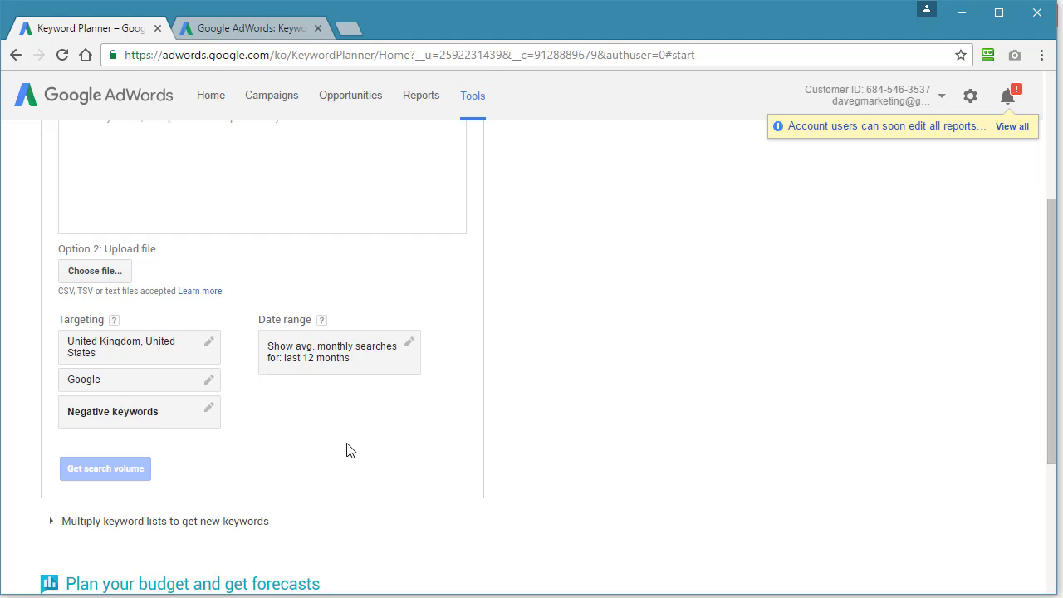
pyautogui.click(339, 364)
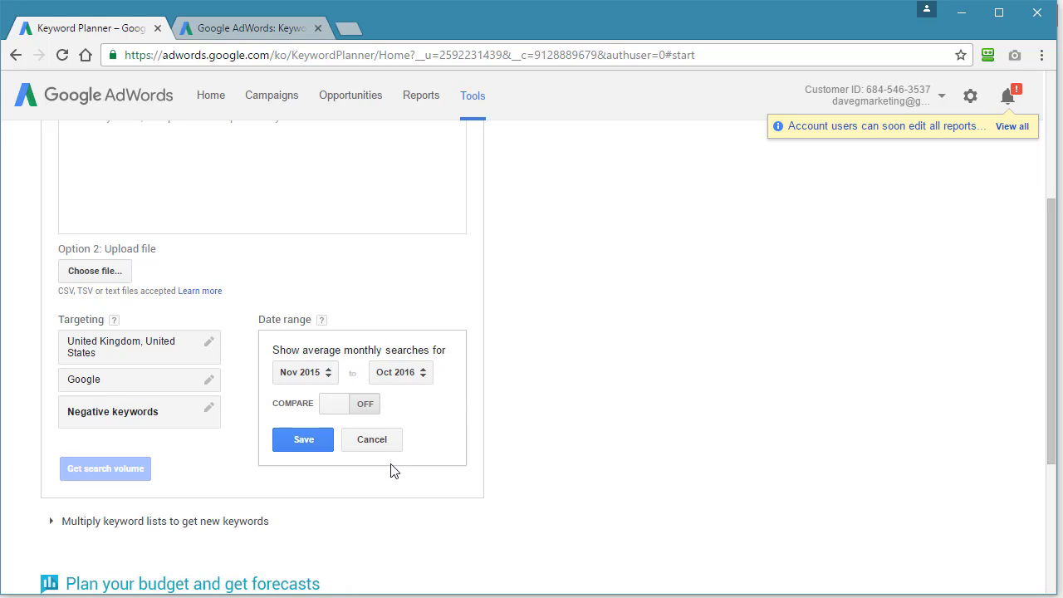
pyautogui.click(312, 445)
pyautogui.scroll(2, 606, 460)
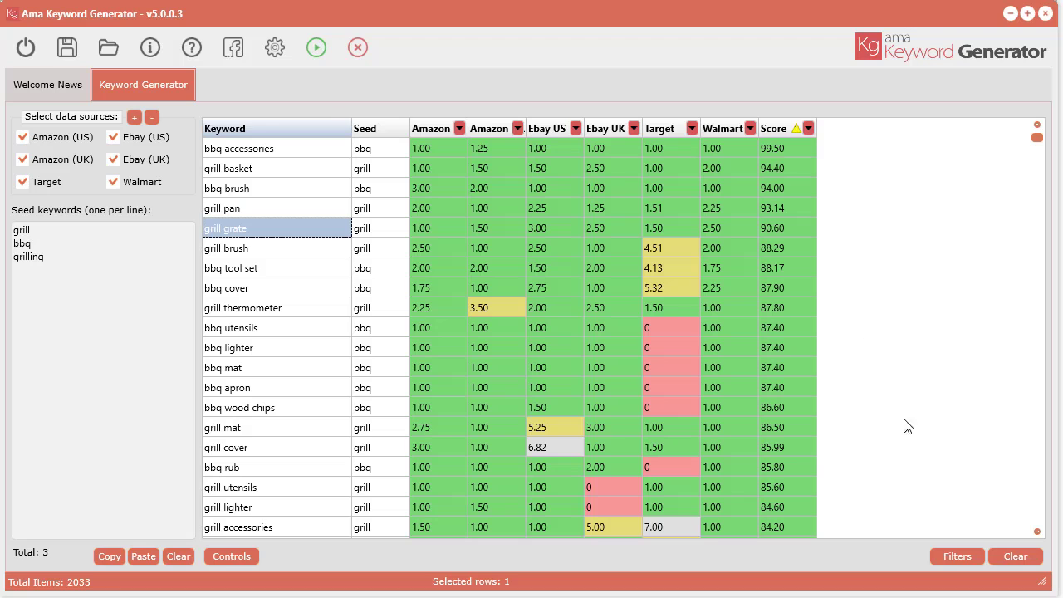
# Select the 17 keywords from bbq accessories to bbq rub and copy them.
pyautogui.click(781, 128)
pyautogui.click(782, 128)
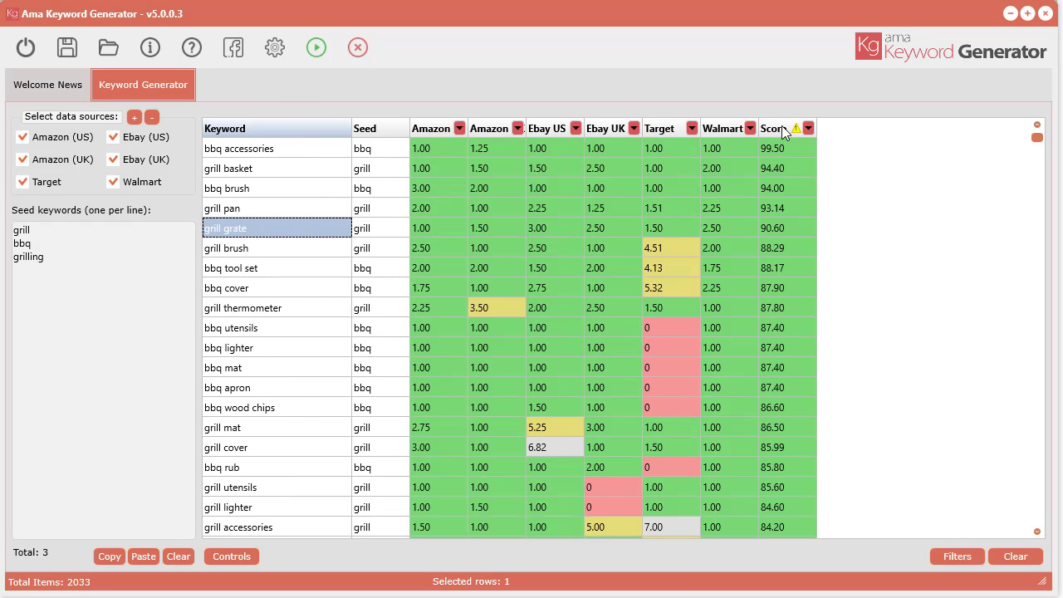
pyautogui.click(277, 150)
pyautogui.scroll(-1, 260, 415)
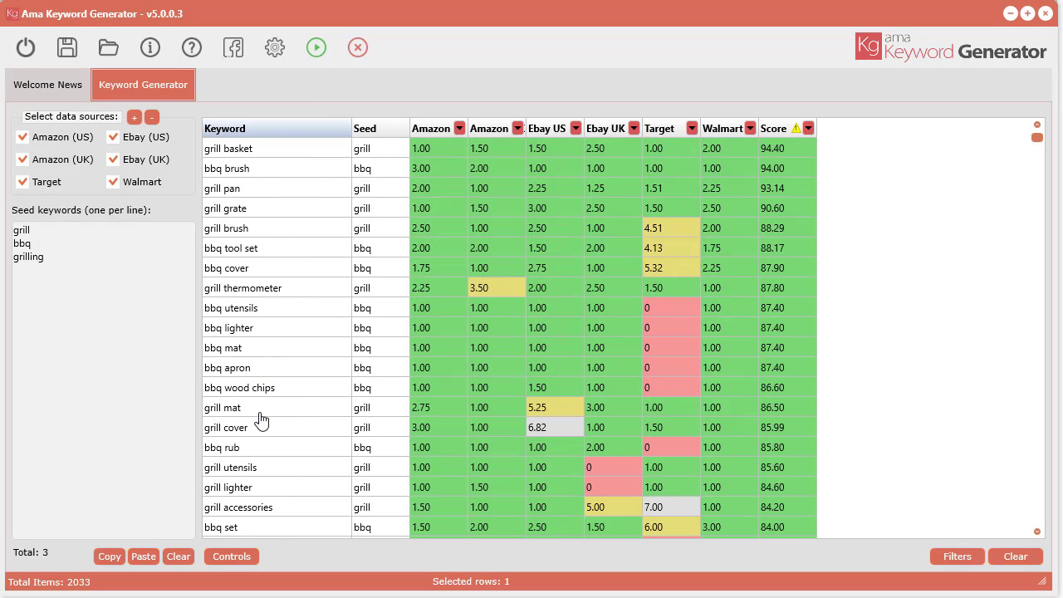
pyautogui.scroll(1, 263, 428)
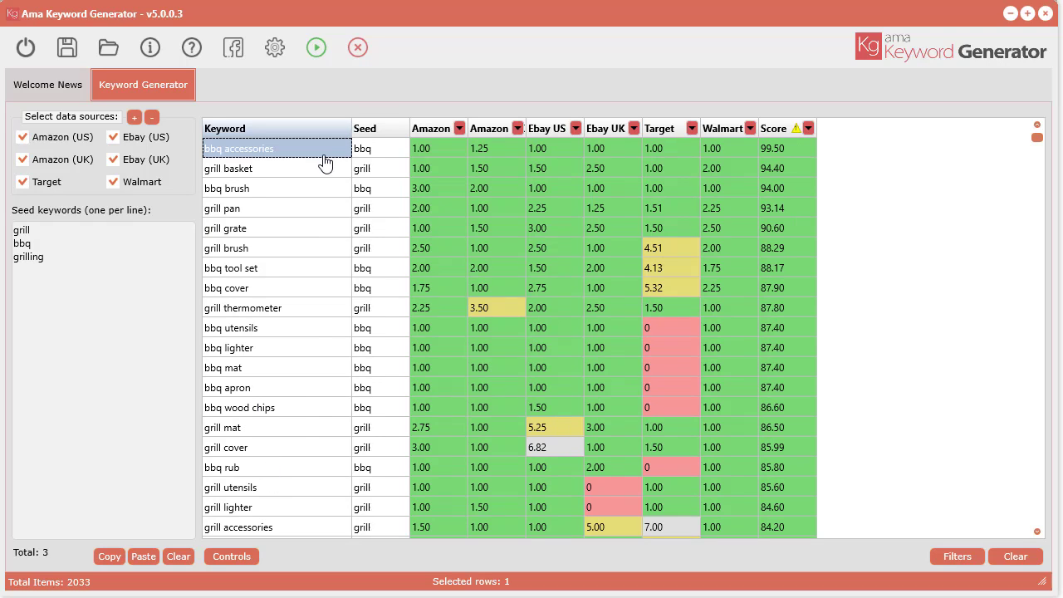
pyautogui.moveTo(290, 151); pyautogui.dragTo(294, 467)
pyautogui.click(281, 151)
pyautogui.keyDown('shift'); pyautogui.click(282, 470); pyautogui.keyUp('shift')
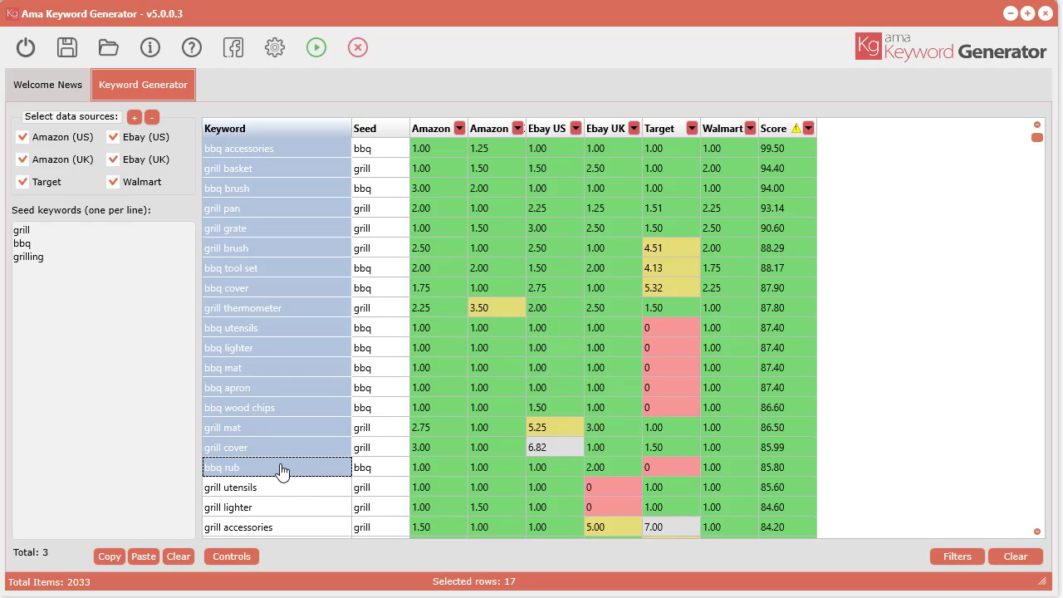
pyautogui.rightClick(282, 470)
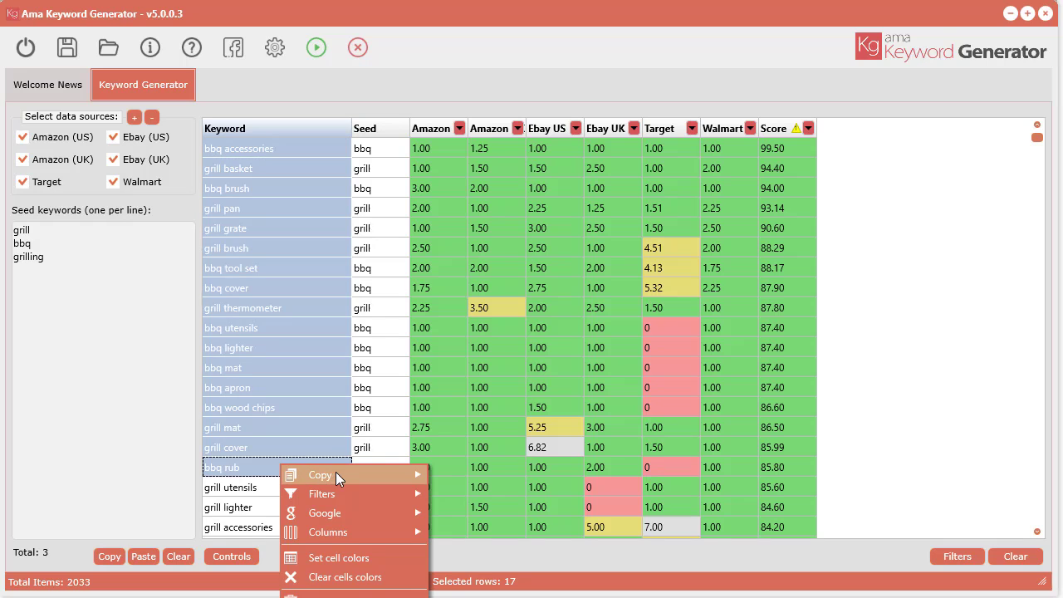
pyautogui.moveTo(350, 472)
pyautogui.click(507, 475)
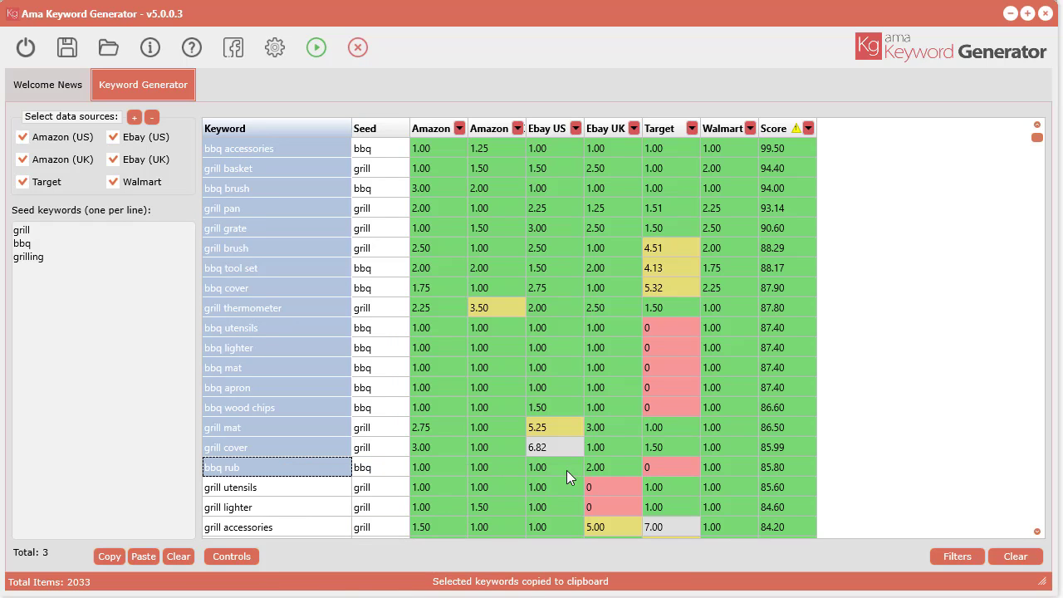
# Paste the copied keywords into Keyword Planner's keyword box and request search volume.
pyautogui.click(1010, 13)
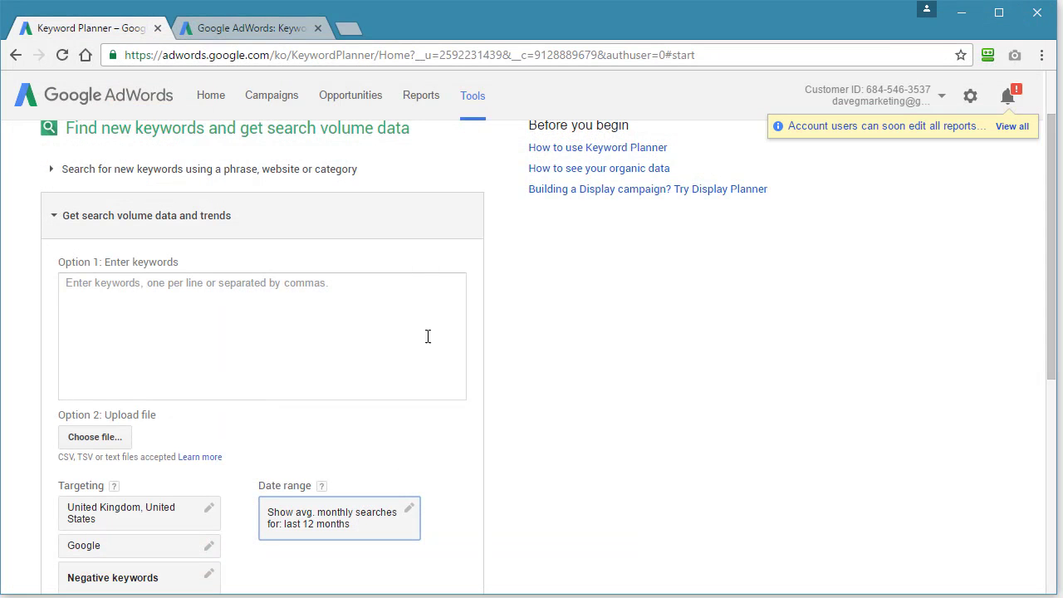
pyautogui.rightClick(170, 296)
pyautogui.click(226, 394)
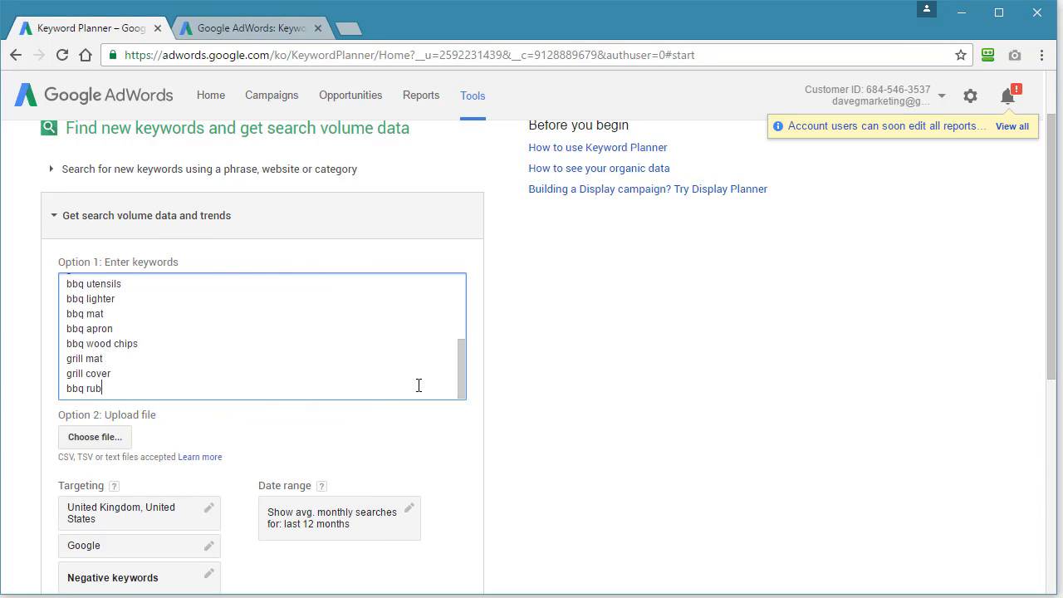
pyautogui.scroll(-2, 580, 415)
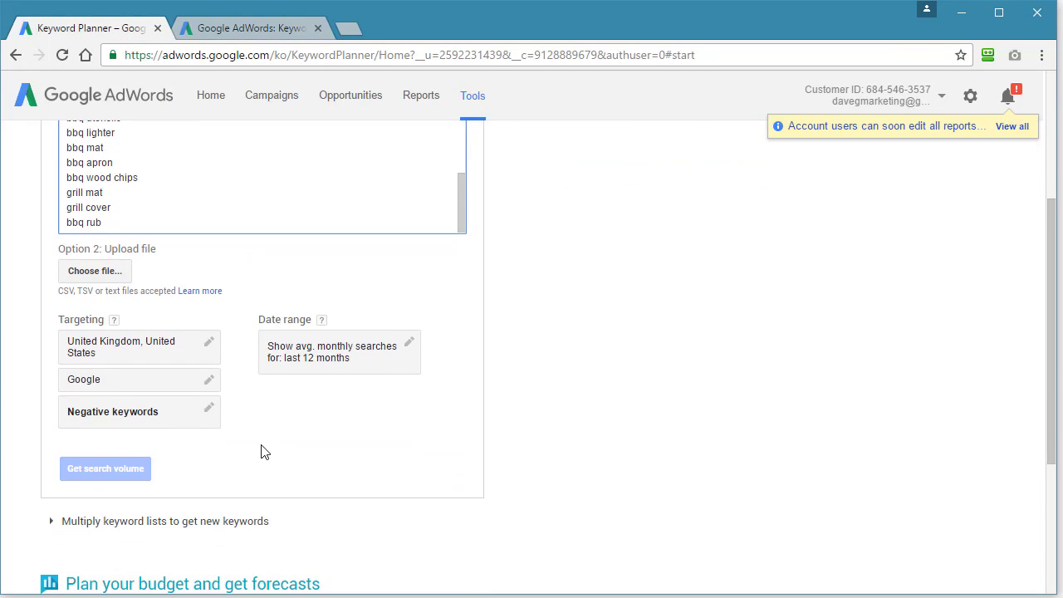
pyautogui.click(113, 469)
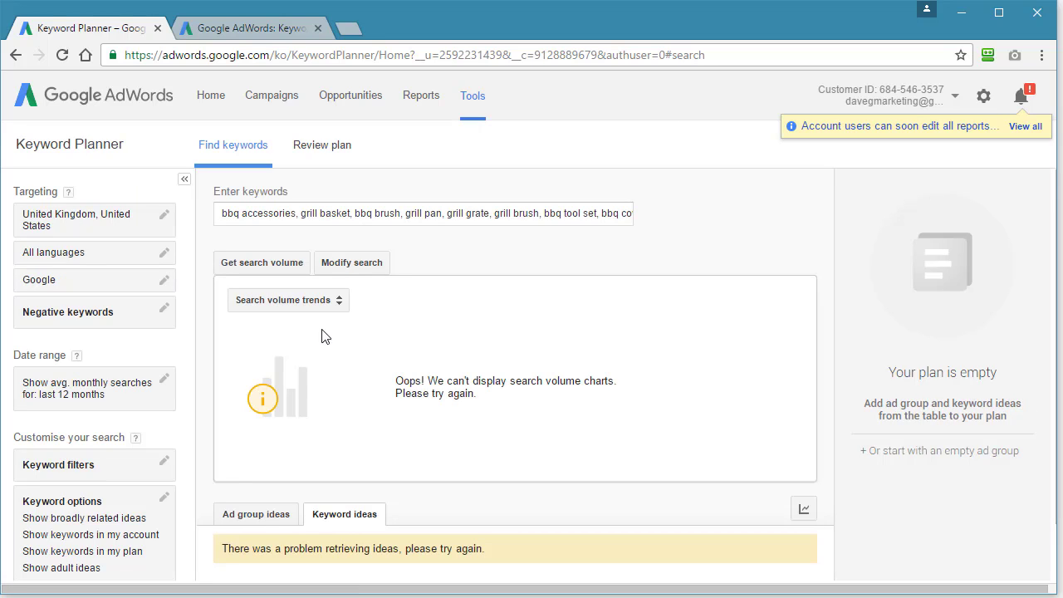
# Request search volume for the bbq keyword list again, retrying after the retrieval error.
pyautogui.click(328, 306)
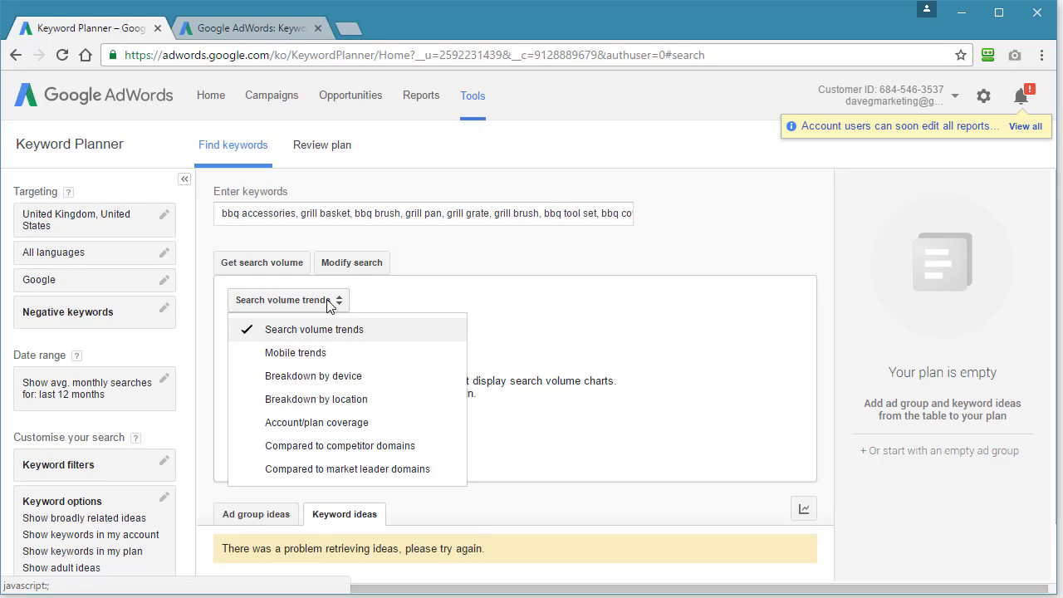
pyautogui.click(329, 330)
pyautogui.click(283, 262)
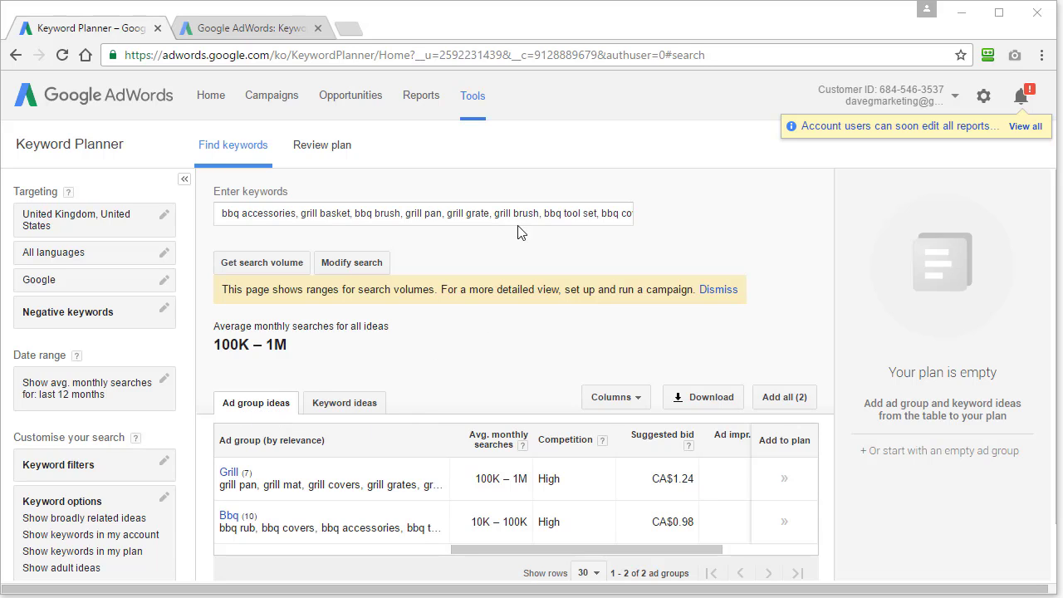
# Show individual keyword ideas and sort them by average monthly searches, grill covers first.
pyautogui.click(347, 406)
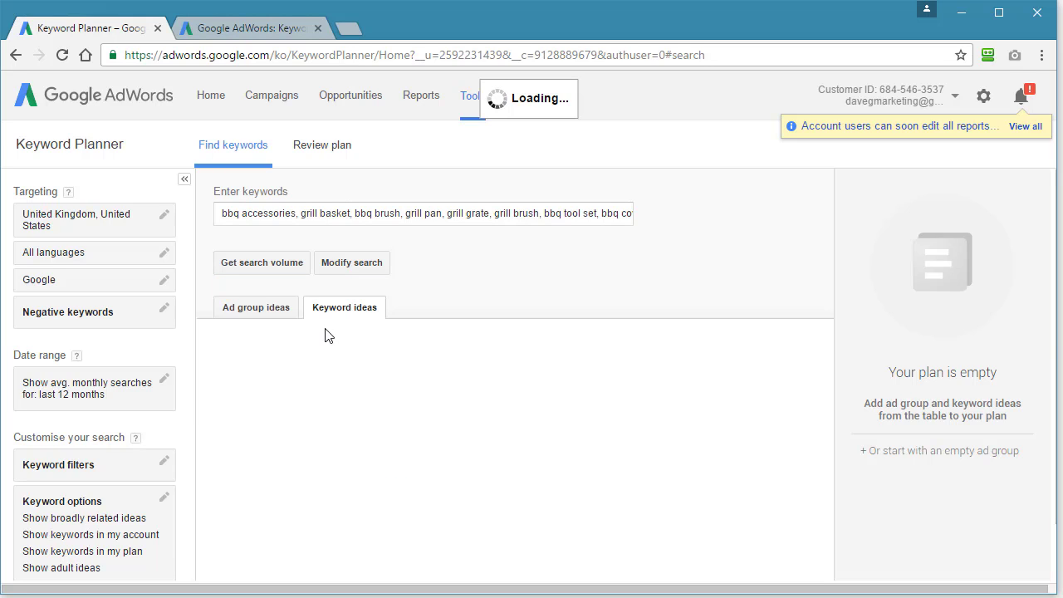
pyautogui.scroll(-1, 514, 399)
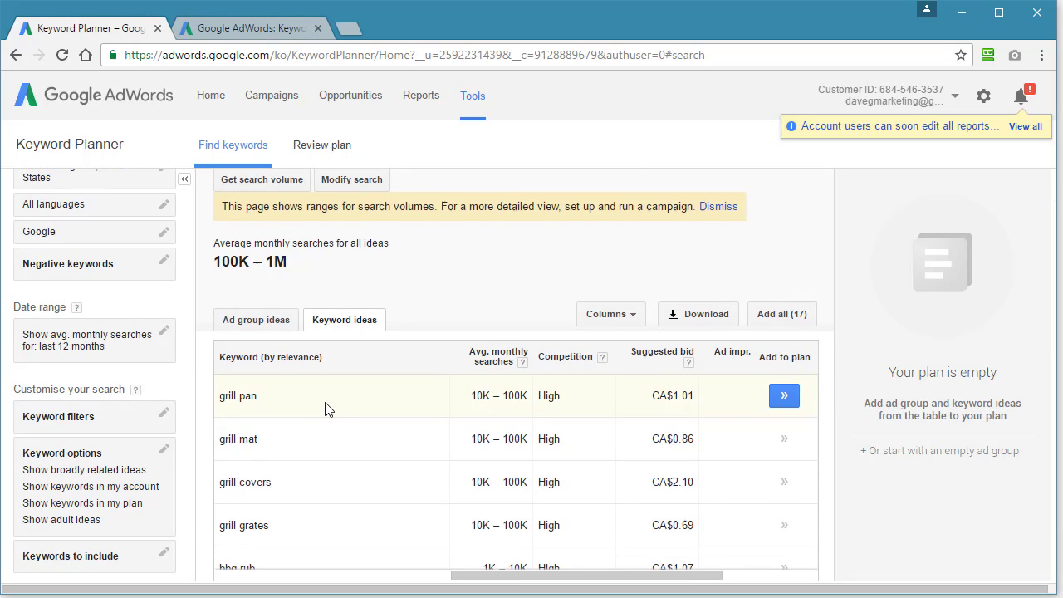
pyautogui.scroll(-2, 449, 408)
pyautogui.scroll(2, 457, 402)
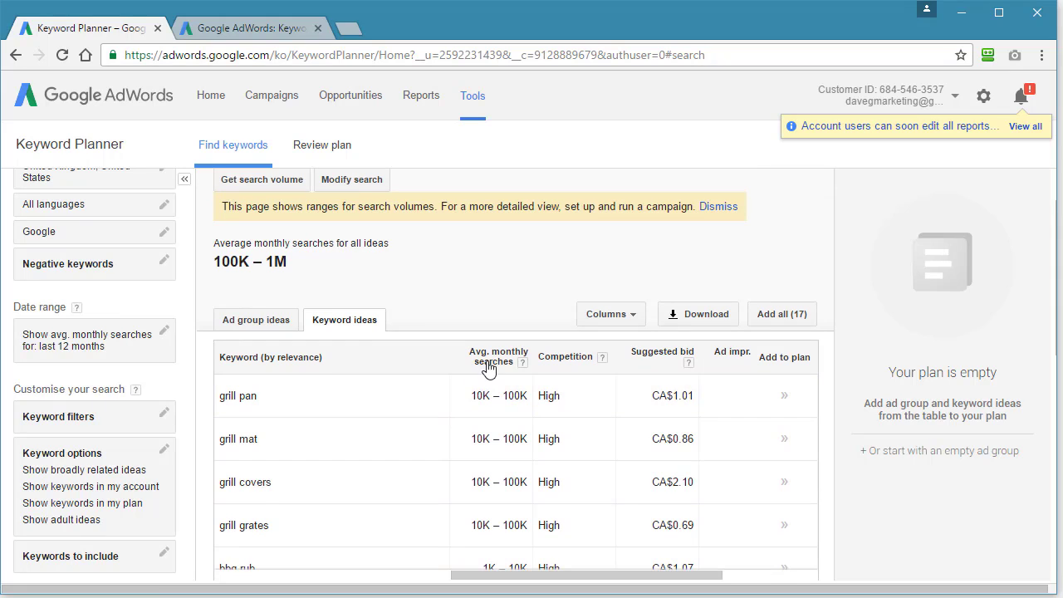
pyautogui.click(496, 365)
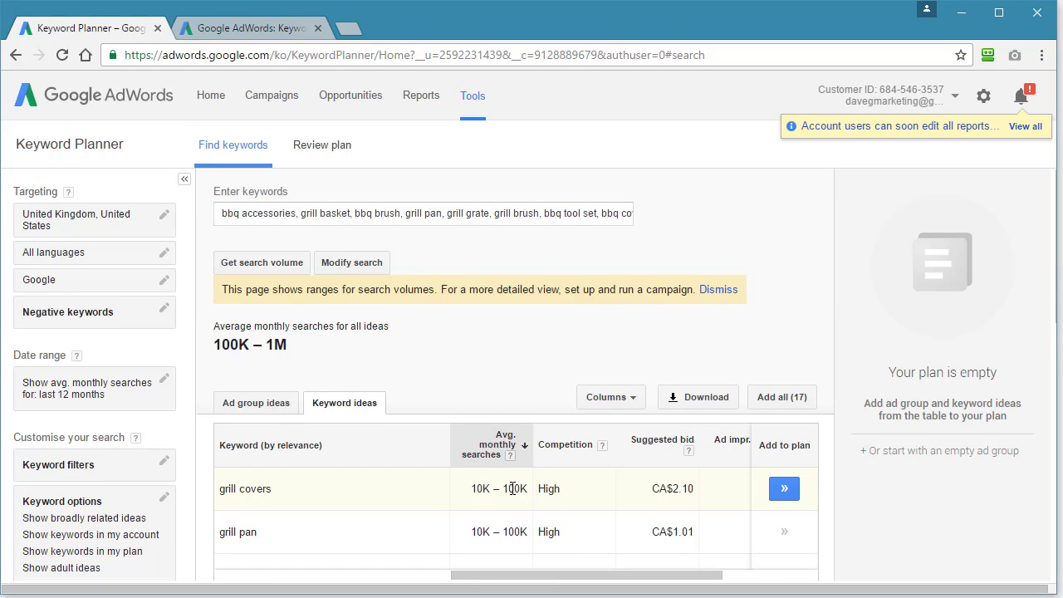
pyautogui.scroll(-4, 513, 488)
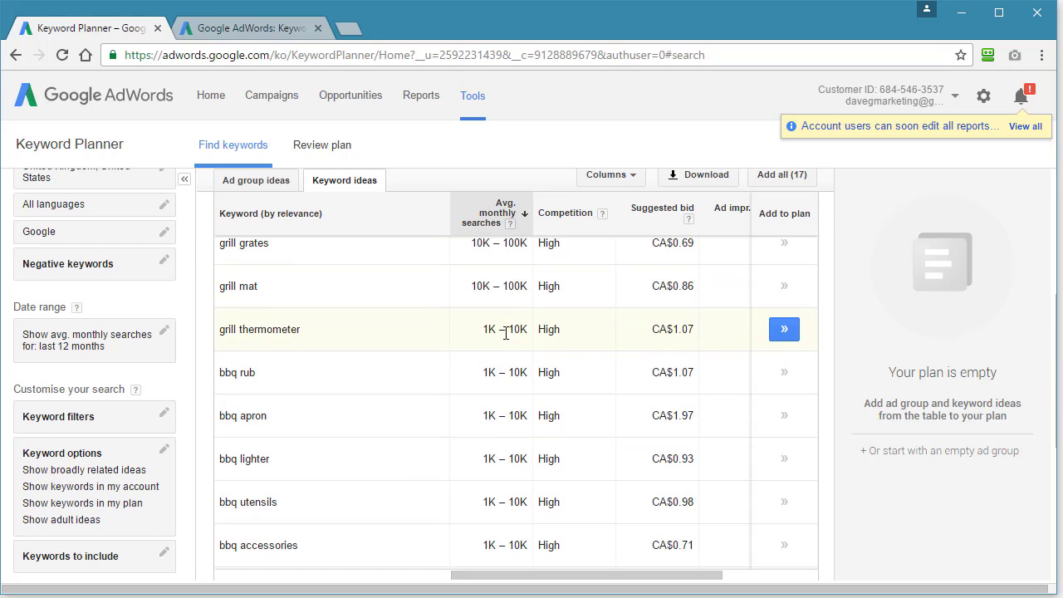
pyautogui.scroll(-5, 512, 379)
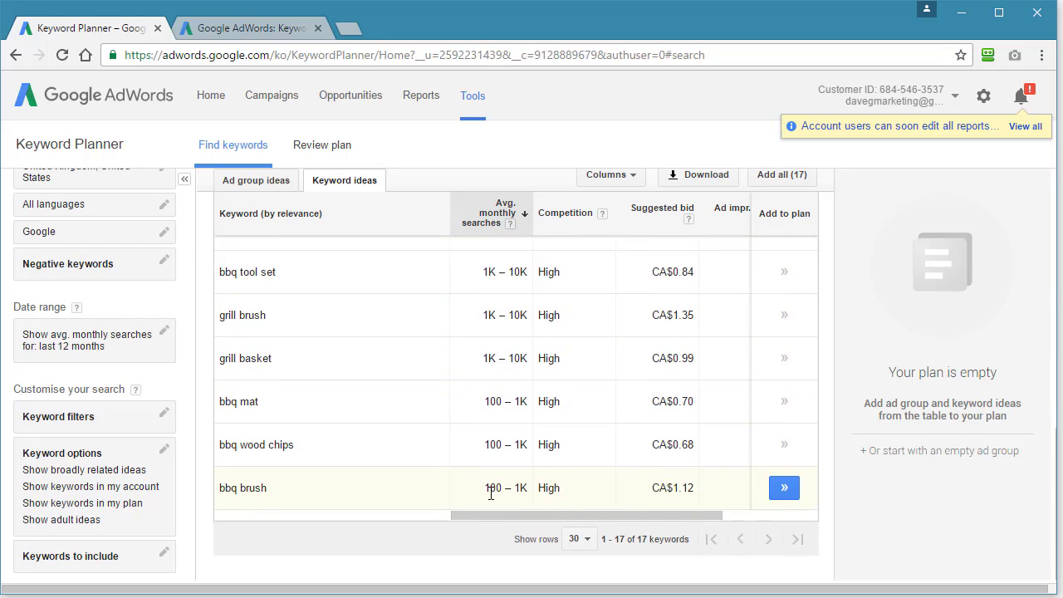
pyautogui.scroll(9, 491, 494)
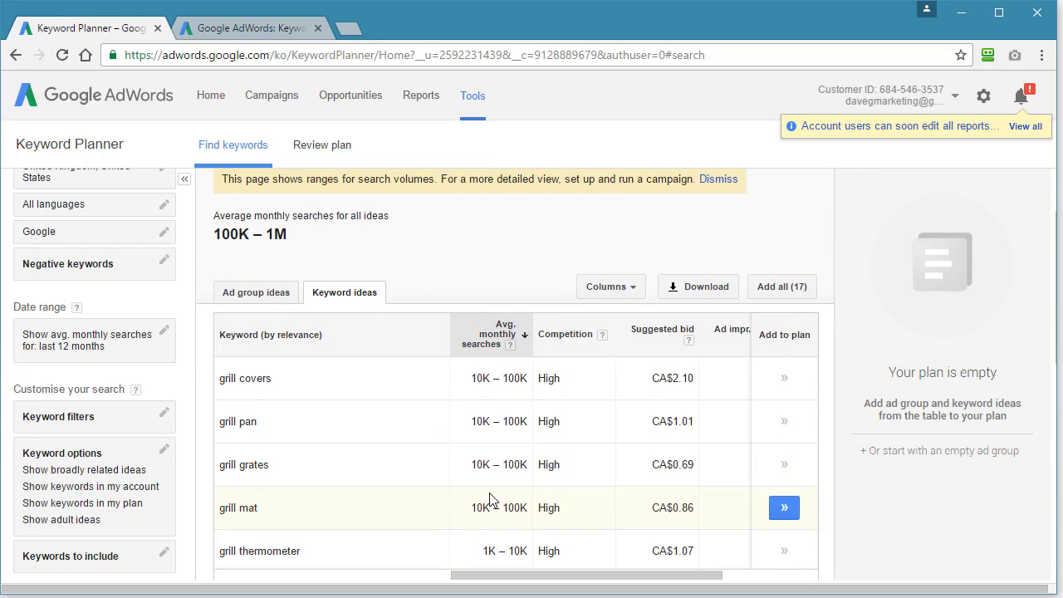
pyautogui.scroll(-1, 409, 484)
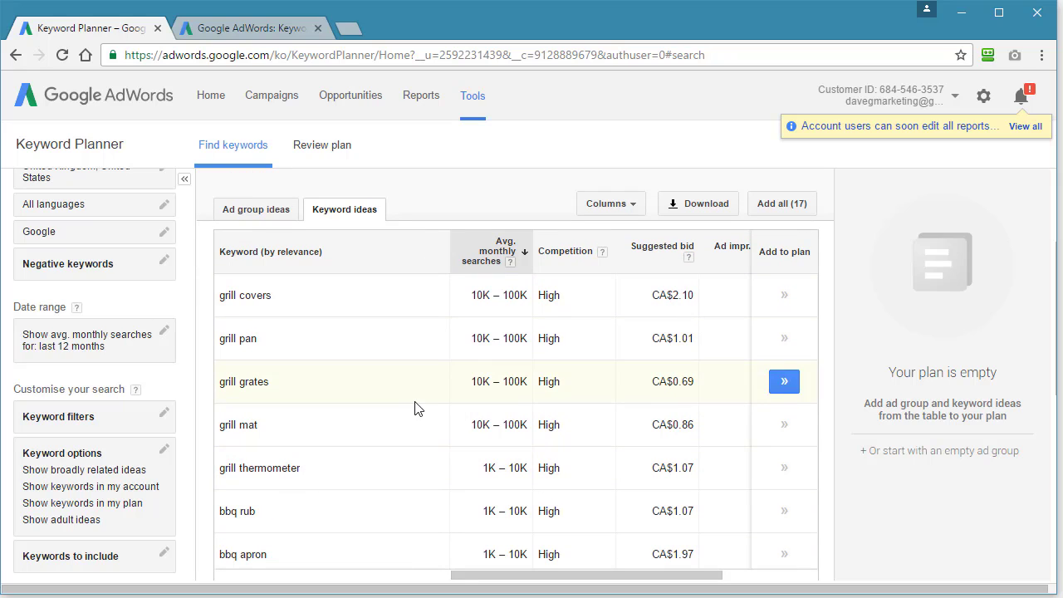
# Sort keyword ideas by suggested bid descending: grill covers CA$2.10, then bbq apron CA$1.97.
pyautogui.click(654, 255)
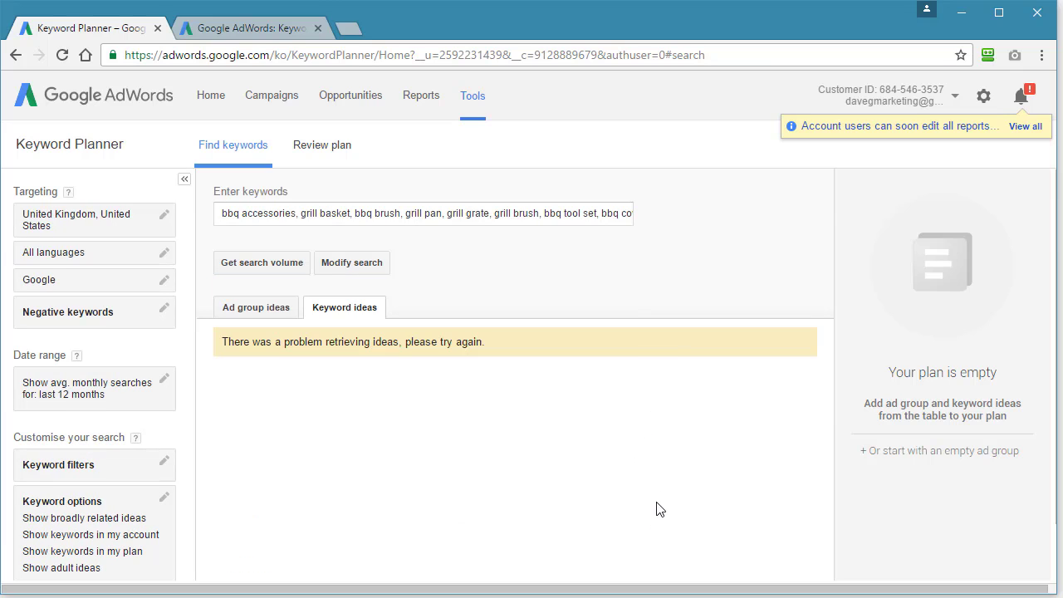
pyautogui.click(252, 308)
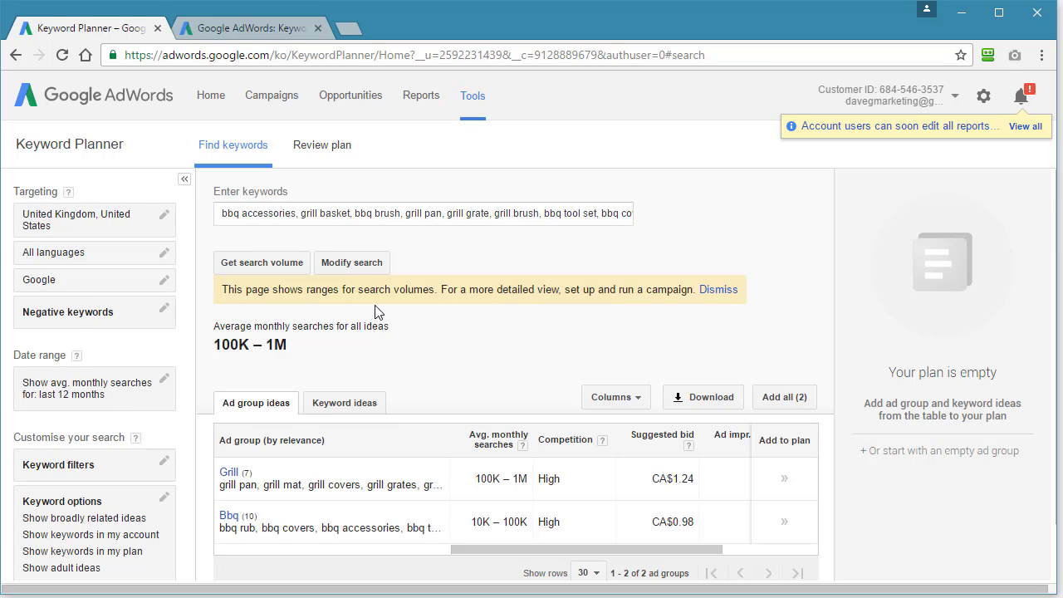
pyautogui.click(347, 404)
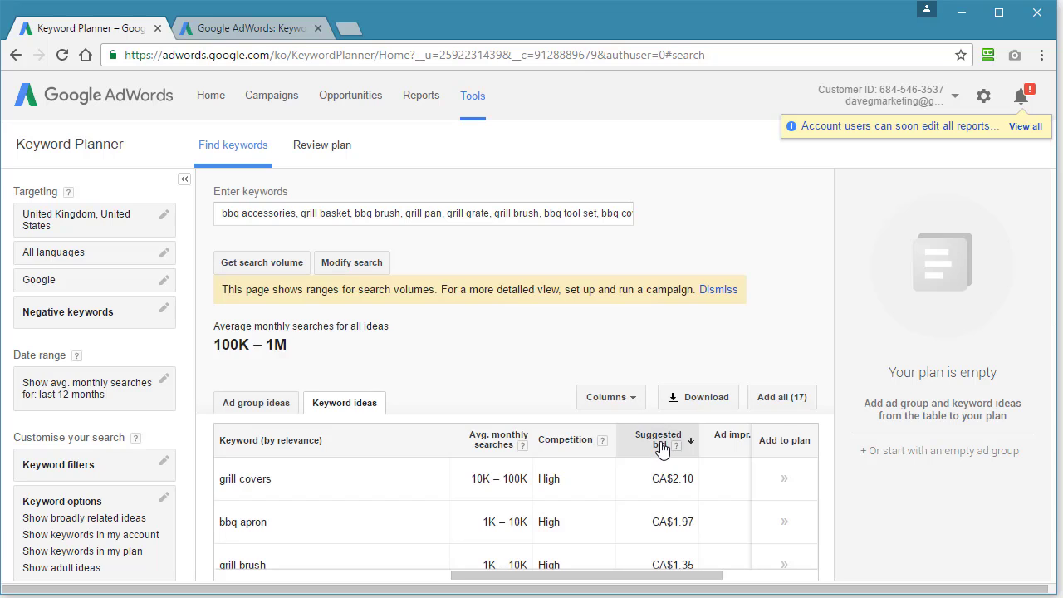
pyautogui.click(660, 444)
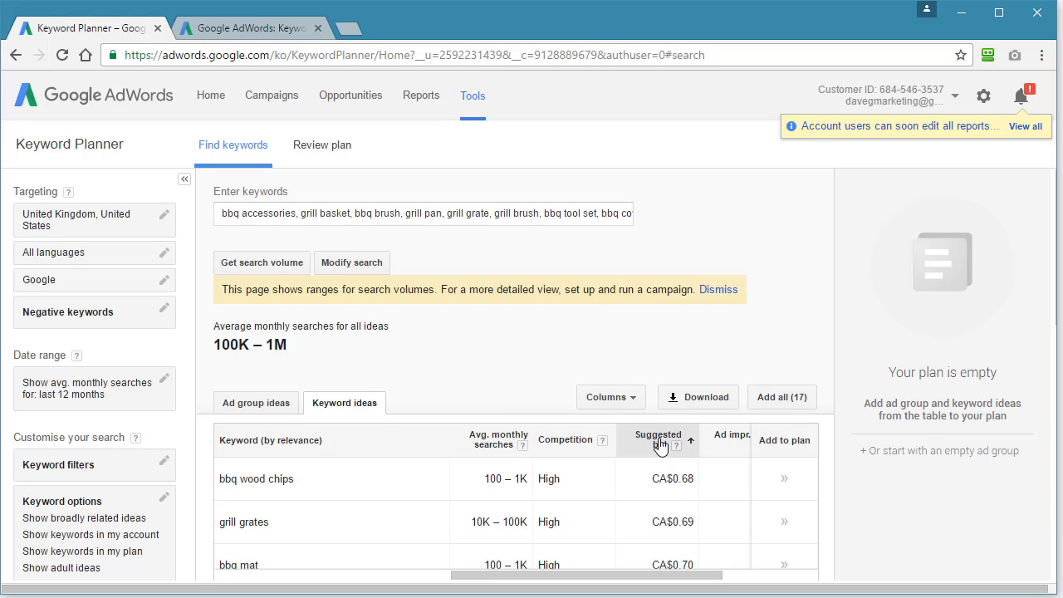
pyautogui.click(660, 446)
pyautogui.scroll(-2, 661, 446)
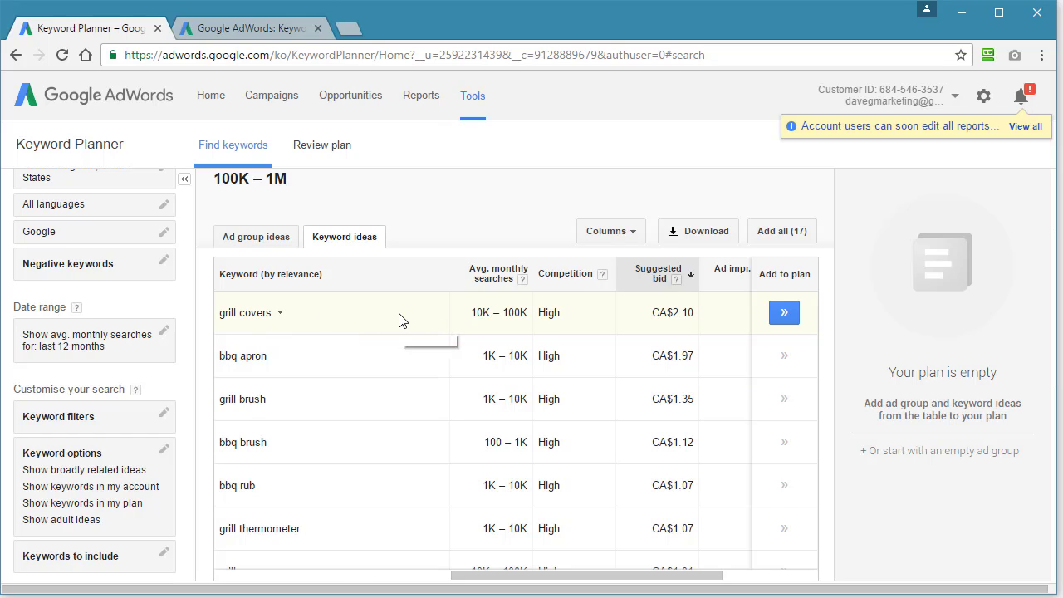
pyautogui.click(332, 322)
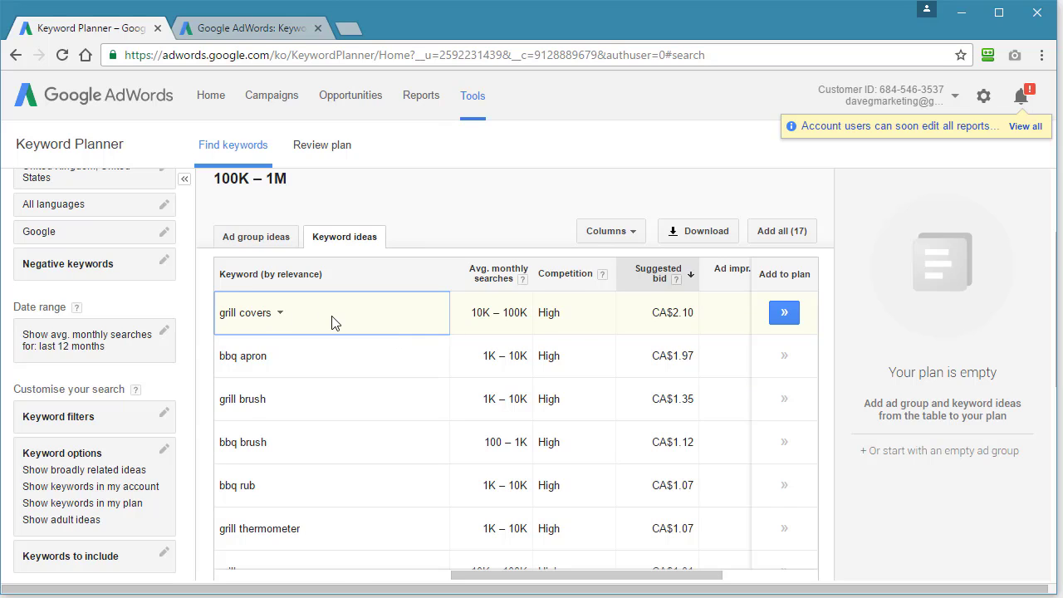
pyautogui.click(280, 313)
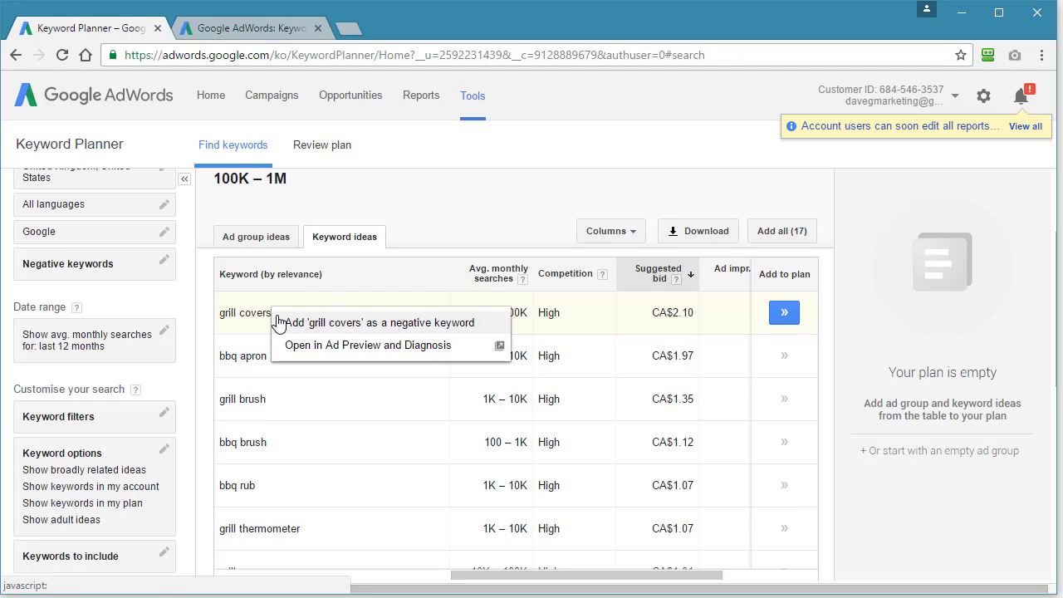
pyautogui.click(347, 399)
pyautogui.scroll(-8, 347, 398)
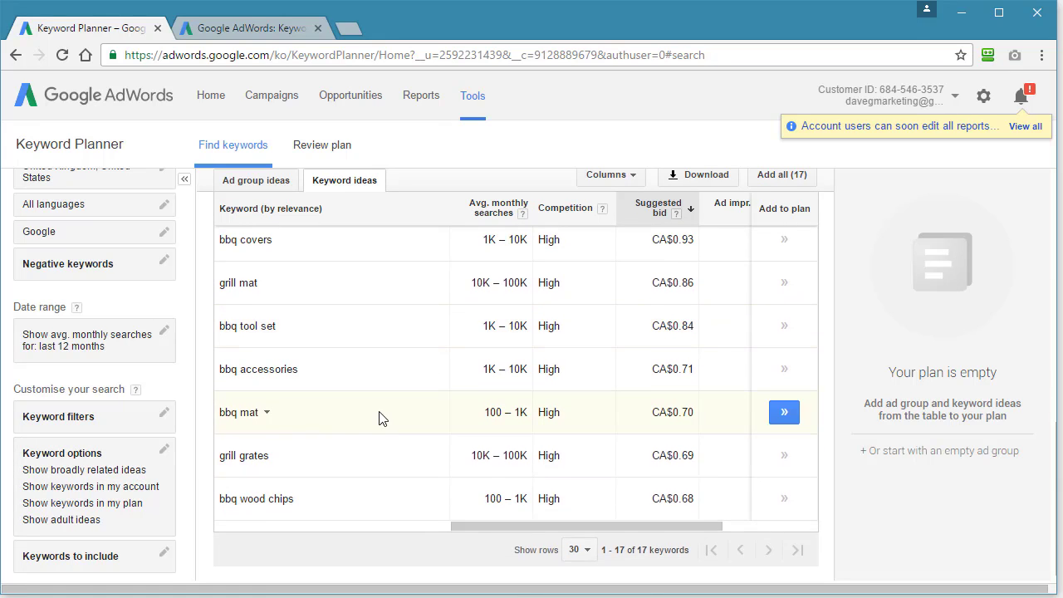
pyautogui.scroll(10, 380, 417)
pyautogui.scroll(-2, 374, 393)
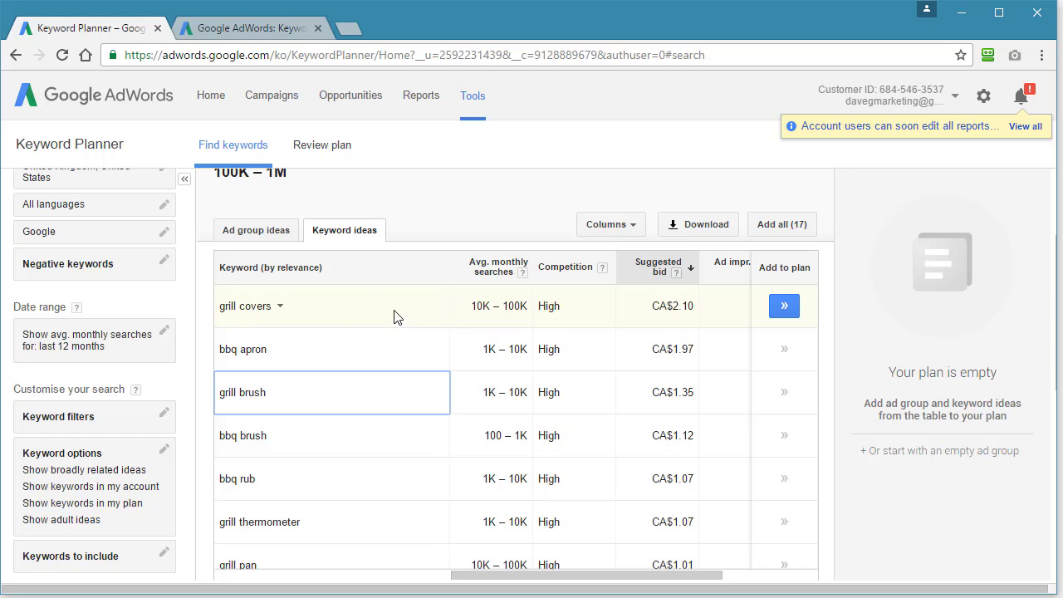
pyautogui.scroll(1, 382, 415)
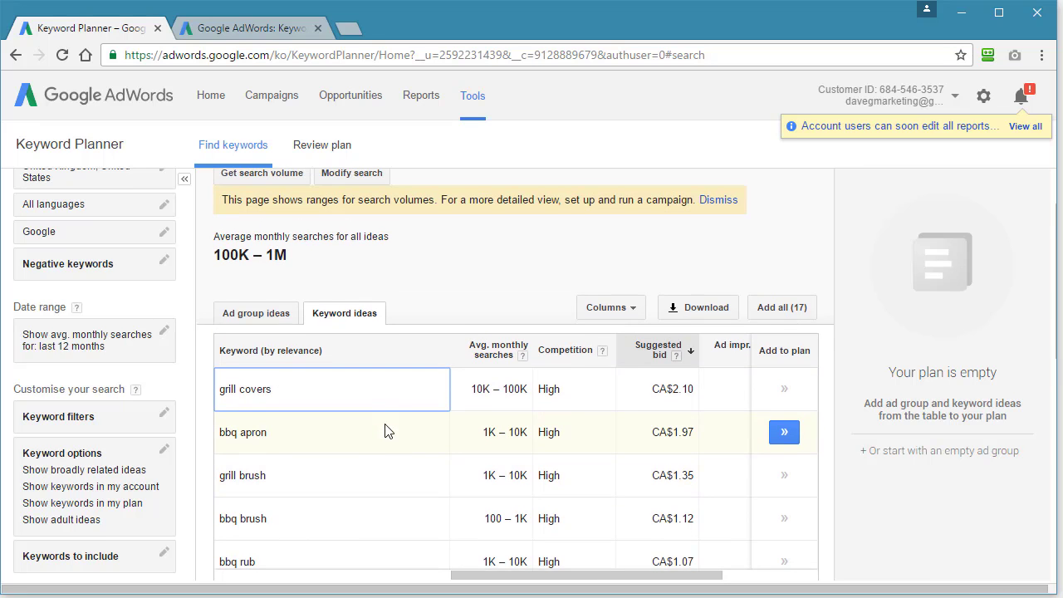
pyautogui.scroll(1, 390, 460)
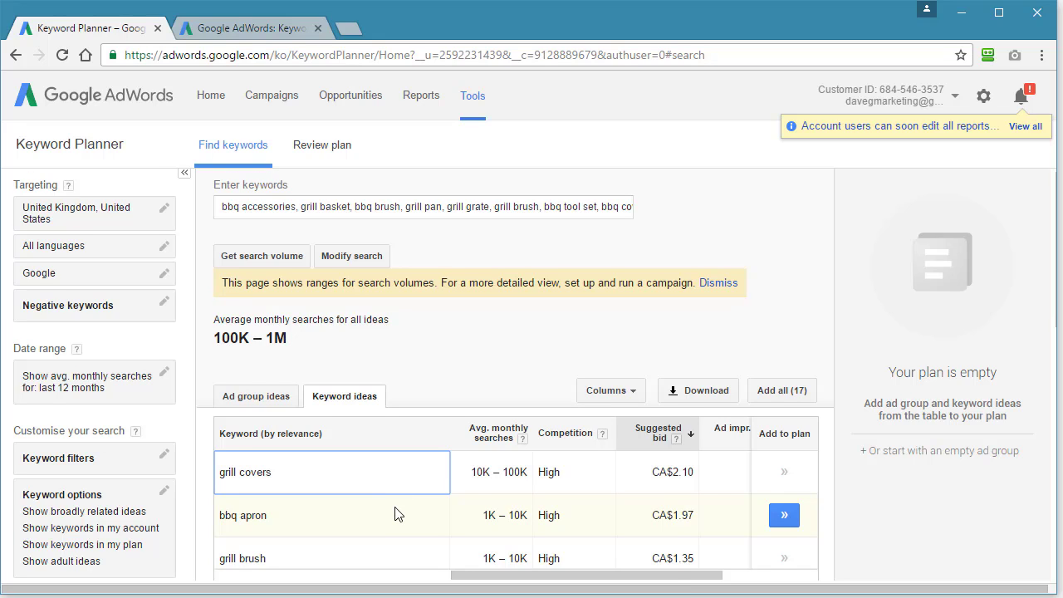
pyautogui.scroll(-1, 394, 515)
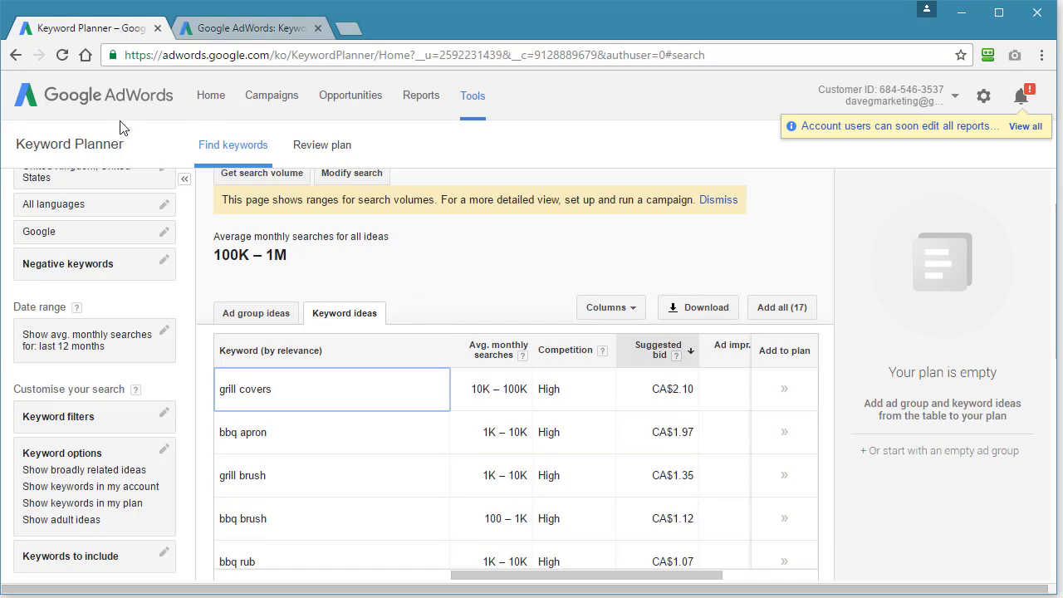
pyautogui.scroll(1, 357, 470)
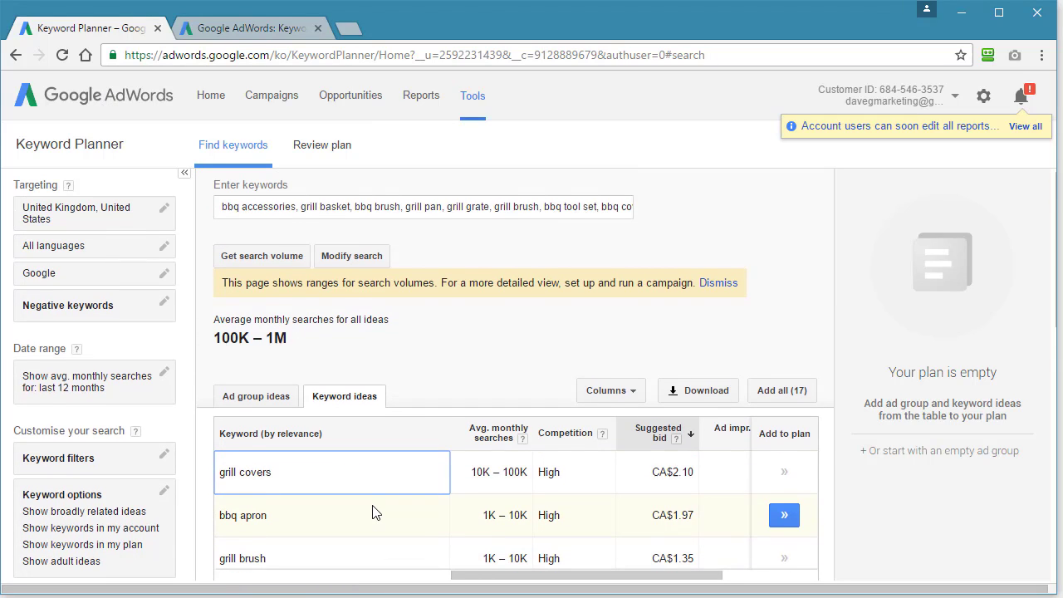
pyautogui.scroll(-1, 374, 506)
pyautogui.scroll(-1, 373, 498)
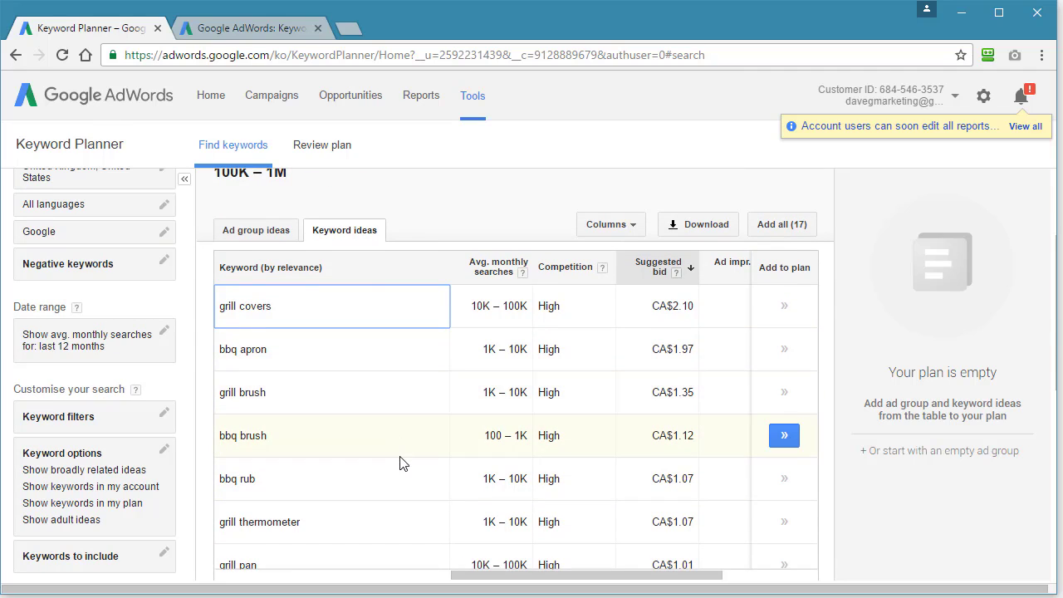
pyautogui.scroll(1, 405, 498)
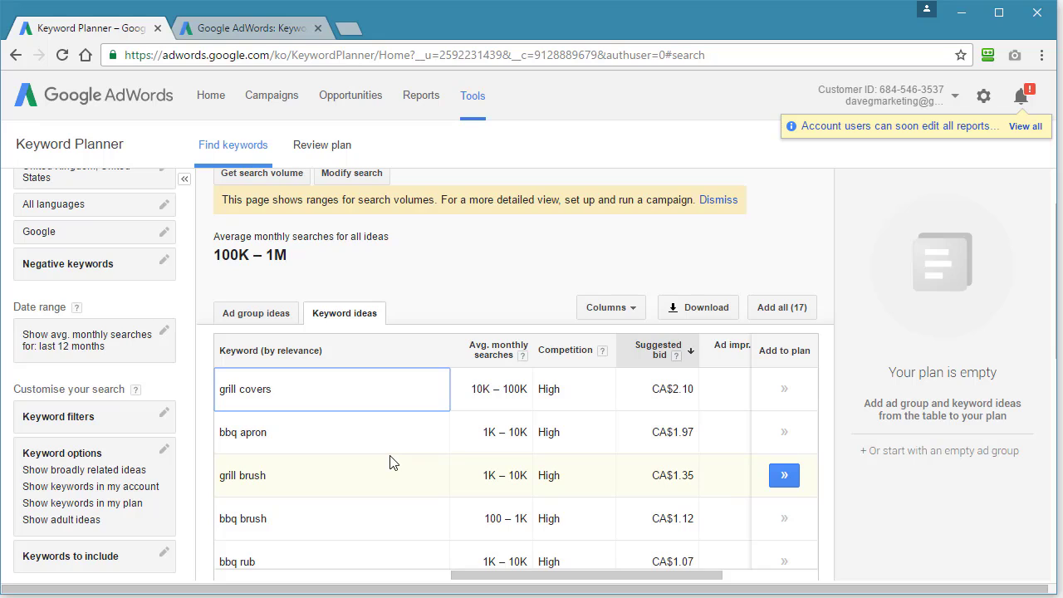
pyautogui.scroll(-1, 384, 458)
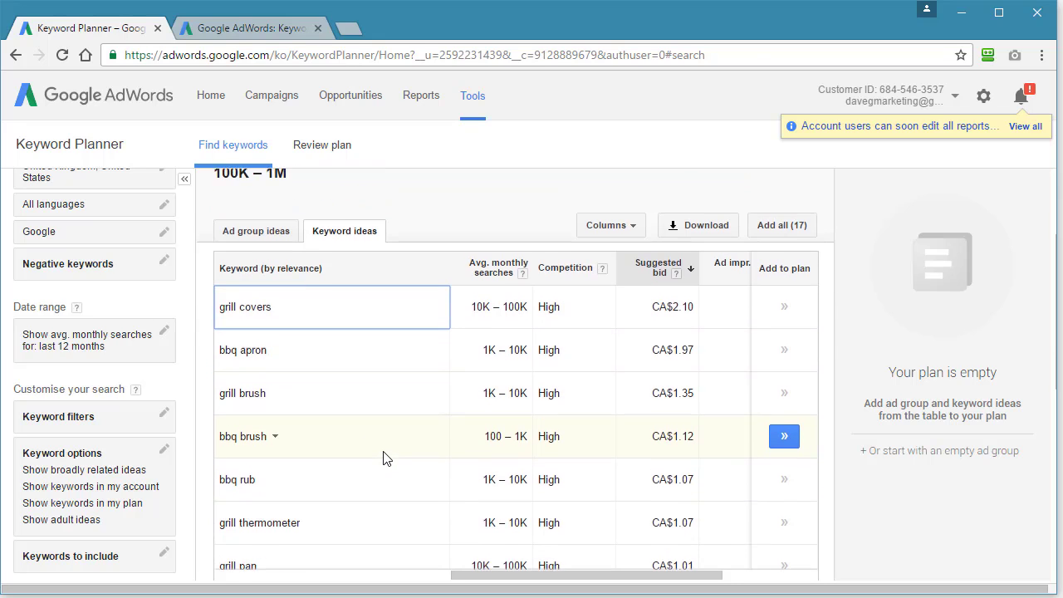